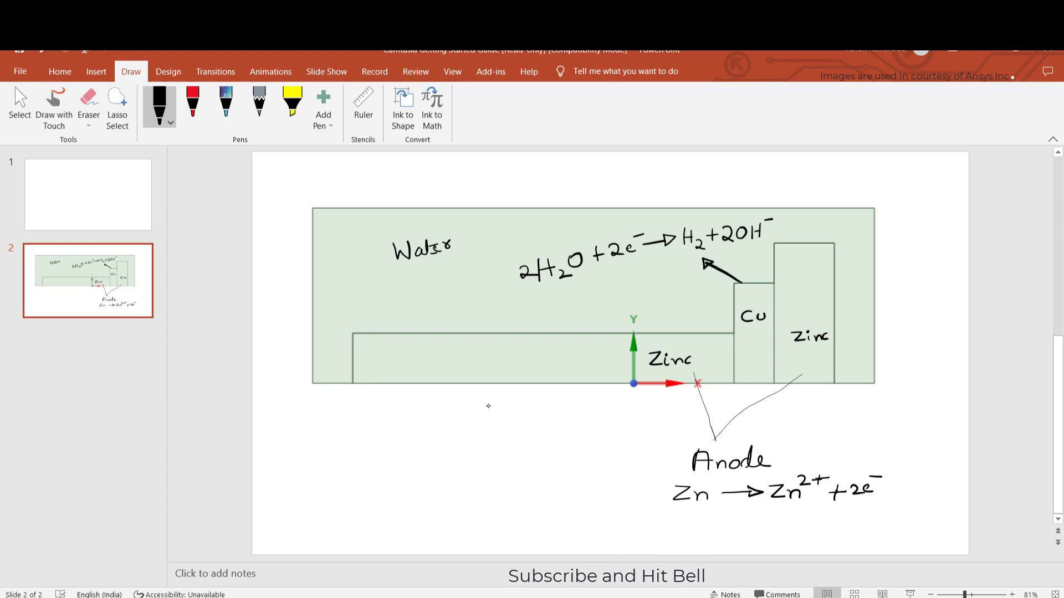
- Ink a leader line to the nut and write the Bolt label beside the Cu block
drag(807, 258, 912, 243)
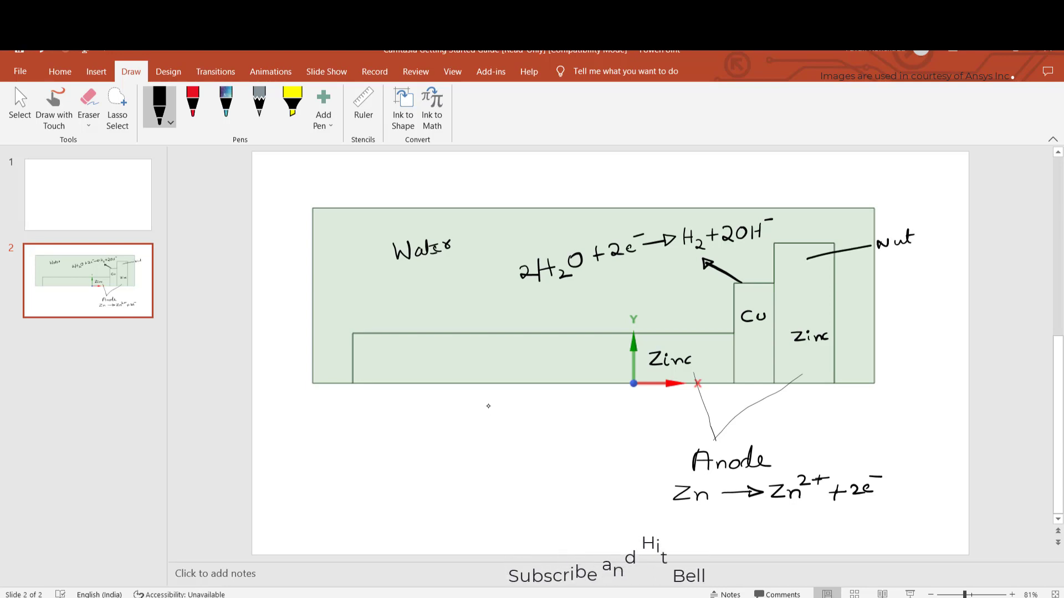
mouse_move(768, 257)
mouse_down()
mouse_move(767, 267)
mouse_move(785, 266)
mouse_move(796, 251)
mouse_up()
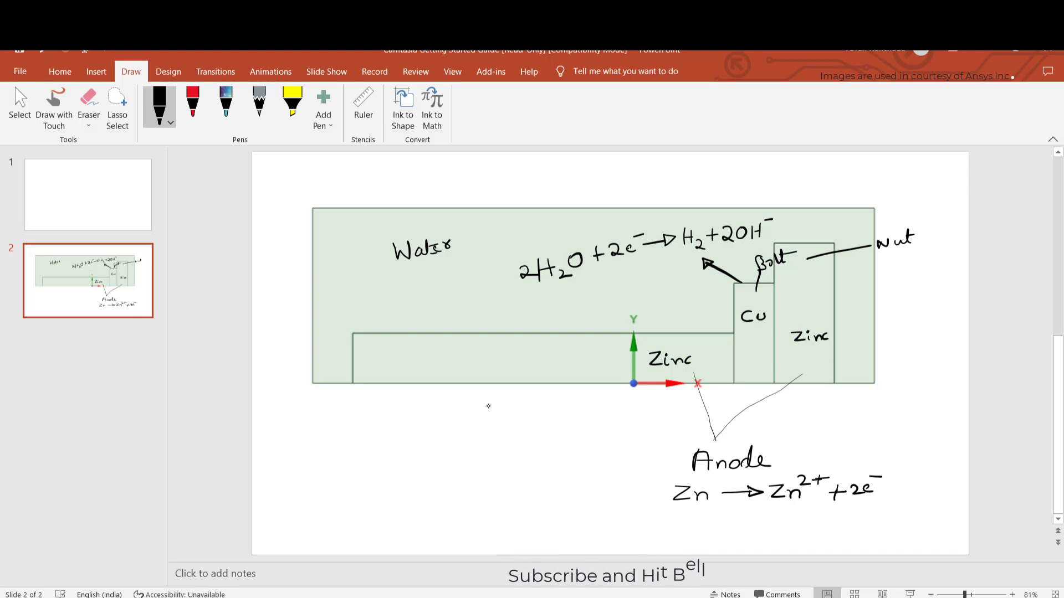
- Write 'Cathode.' above the water reaction and trace the Cu block's left side and top
mouse_move(546, 234)
mouse_down()
mouse_move(545, 256)
mouse_move(553, 240)
mouse_move(560, 256)
mouse_move(583, 230)
mouse_up()
click(589, 229)
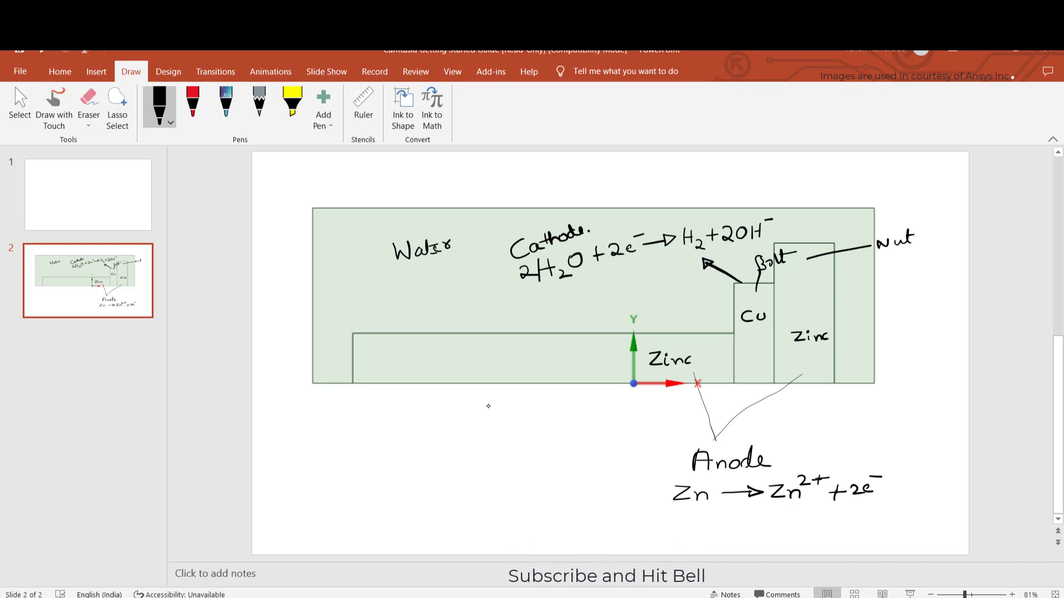
drag(733, 311, 731, 333)
drag(729, 286, 776, 281)
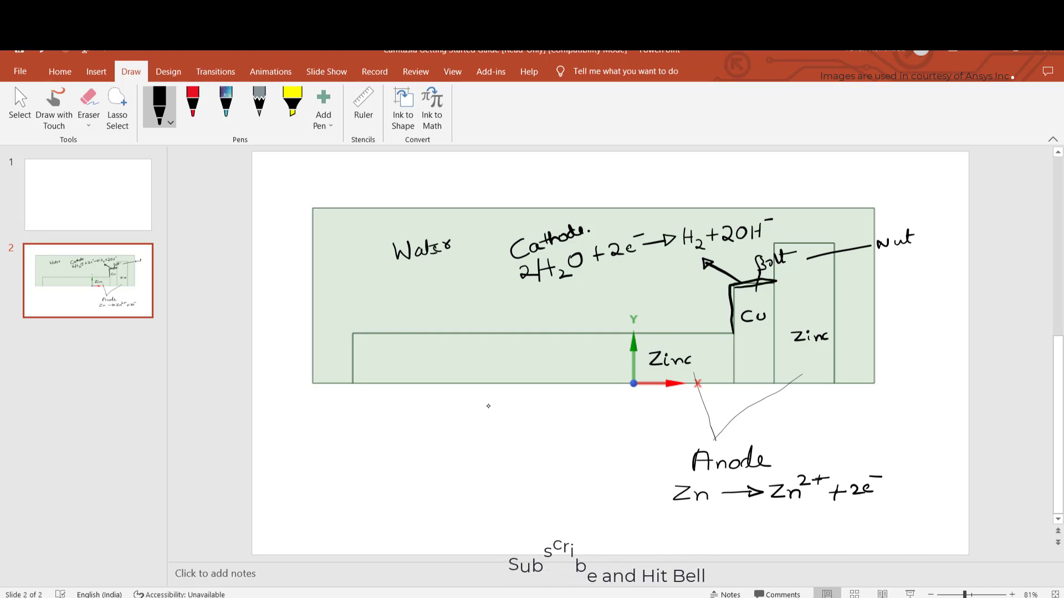
- Trace the zinc surface's left end, its top edge up to Cu, and the right zinc block's side
drag(337, 349, 351, 382)
drag(435, 321, 737, 333)
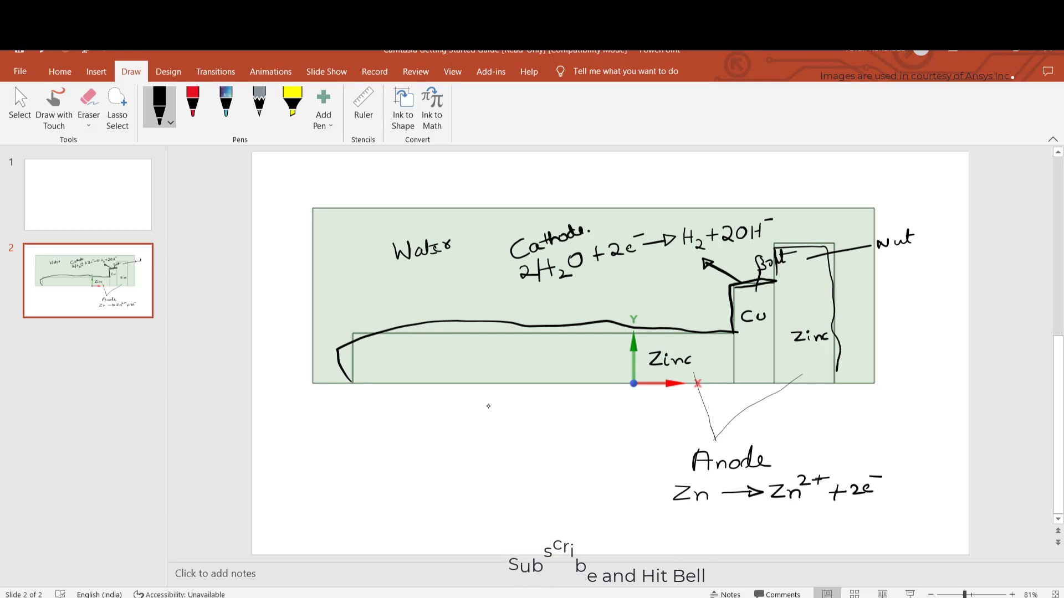
drag(831, 332, 834, 383)
- Add arrowheads to the height line and zinc surface, and mark the zinc strip's left end wall
drag(572, 335, 581, 333)
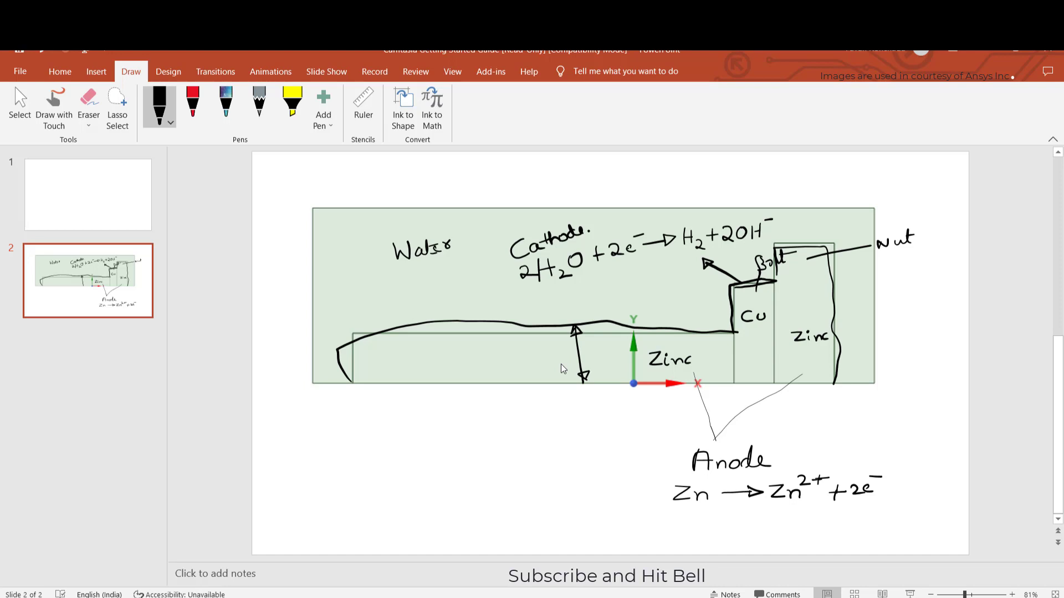
mouse_move(599, 294)
mouse_down()
mouse_move(599, 311)
mouse_move(606, 302)
mouse_up()
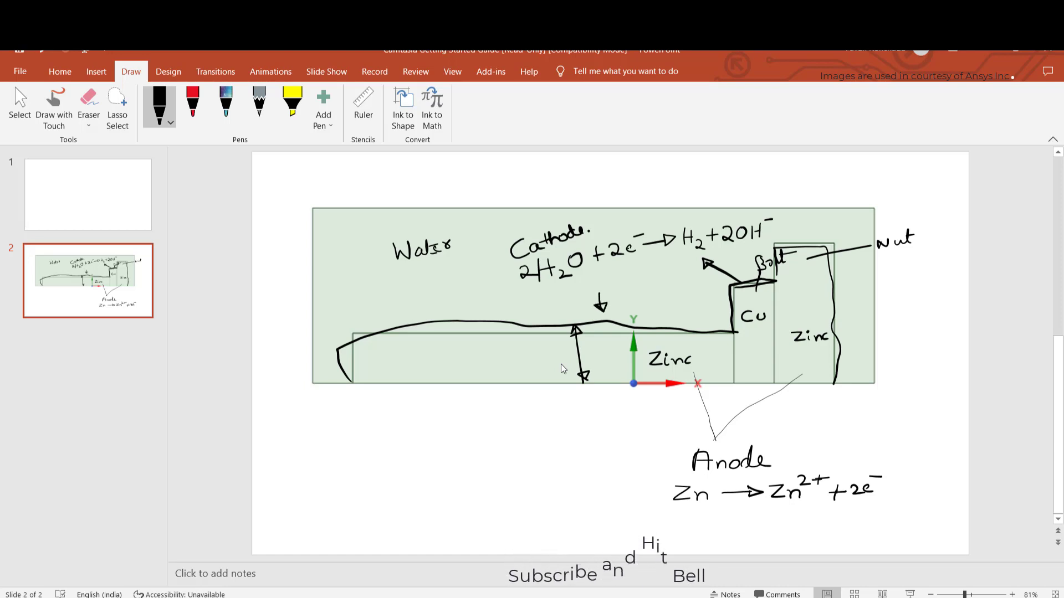
drag(357, 357, 360, 383)
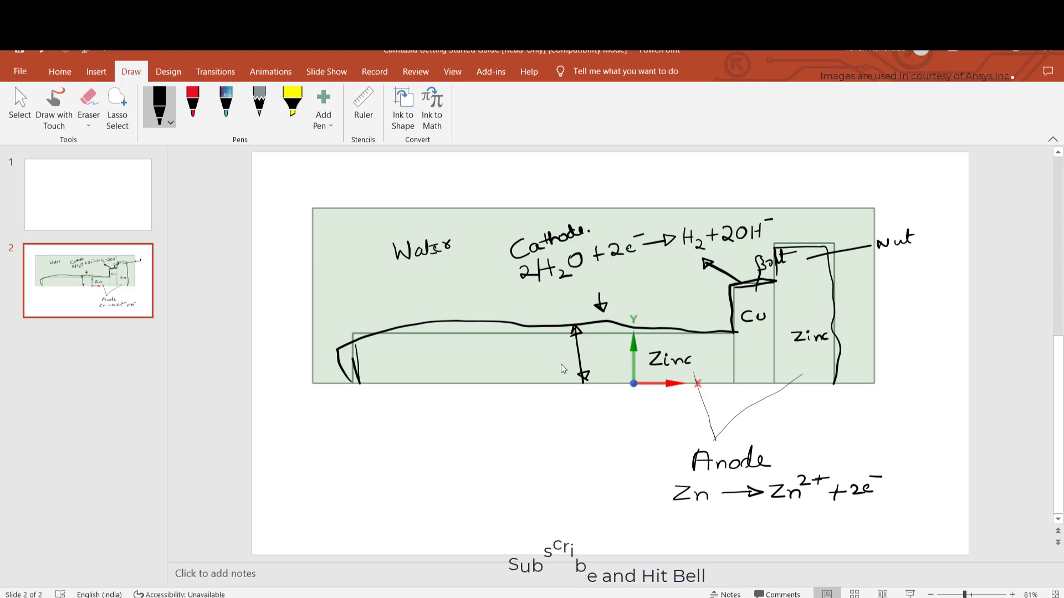
mouse_move(349, 335)
mouse_down()
mouse_move(354, 383)
mouse_move(390, 363)
mouse_up()
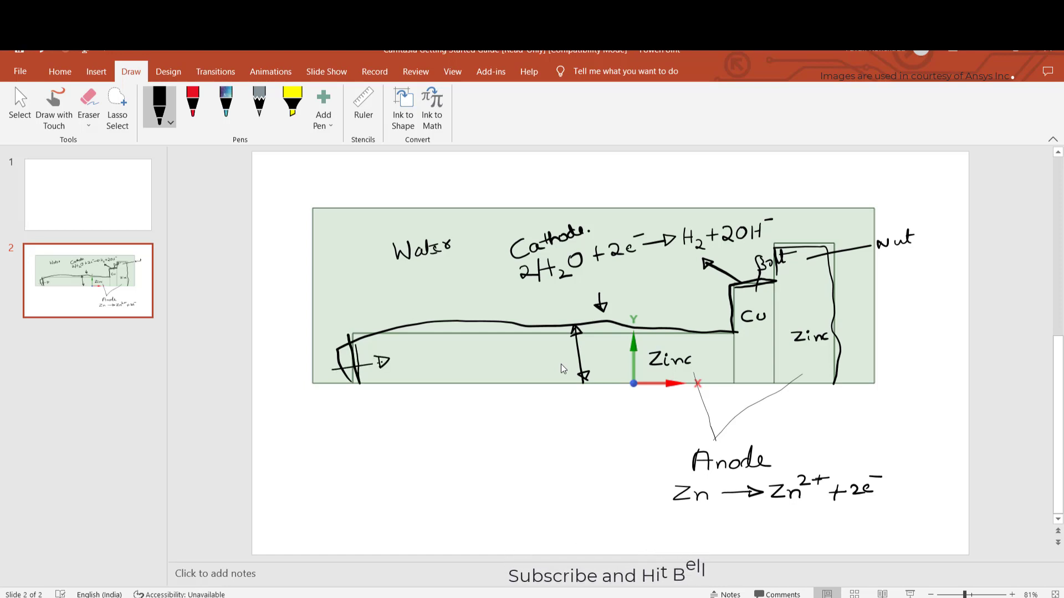
- Add arrows above the bolt and at the right zinc wall, then loop the bolt and zinc top surface
drag(808, 210, 807, 240)
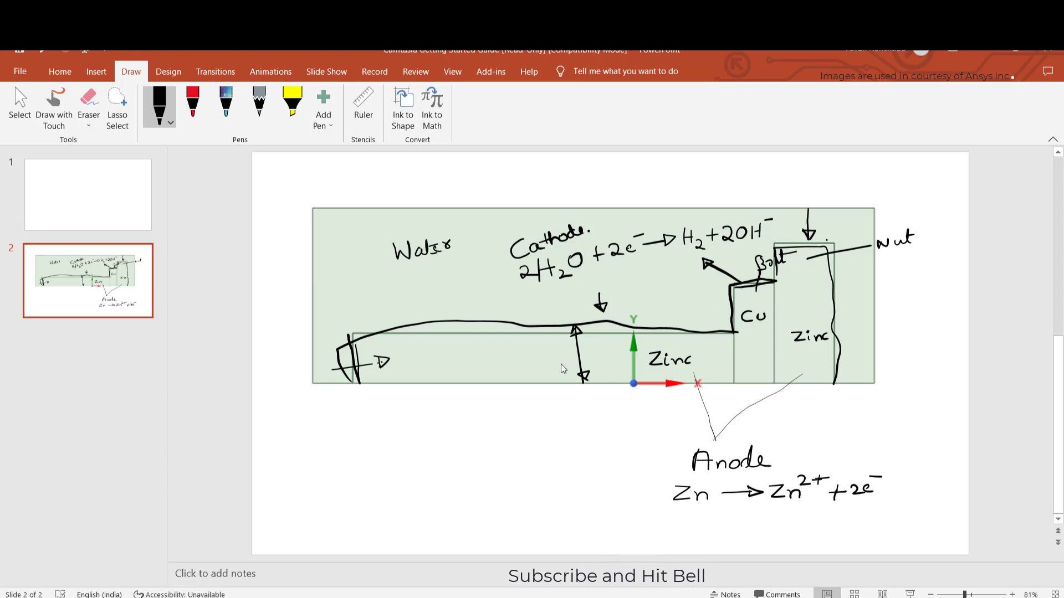
mouse_move(867, 294)
mouse_down()
mouse_move(841, 295)
mouse_move(856, 302)
mouse_up()
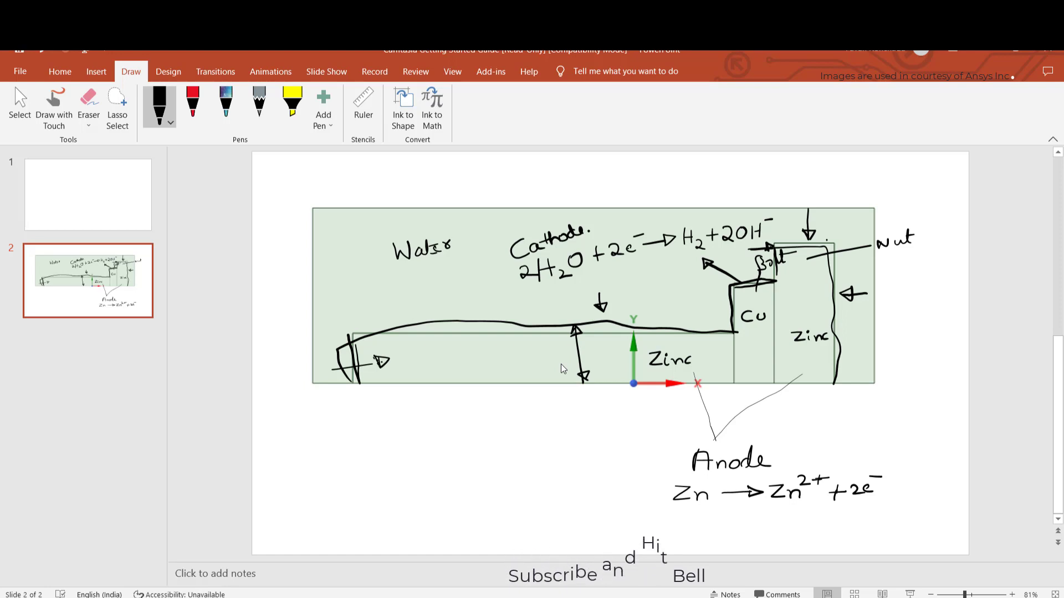
mouse_move(770, 244)
mouse_down()
mouse_move(775, 273)
mouse_move(796, 253)
mouse_move(782, 230)
mouse_move(814, 276)
mouse_move(812, 326)
mouse_move(834, 365)
mouse_move(853, 342)
mouse_move(851, 250)
mouse_move(769, 247)
mouse_up()
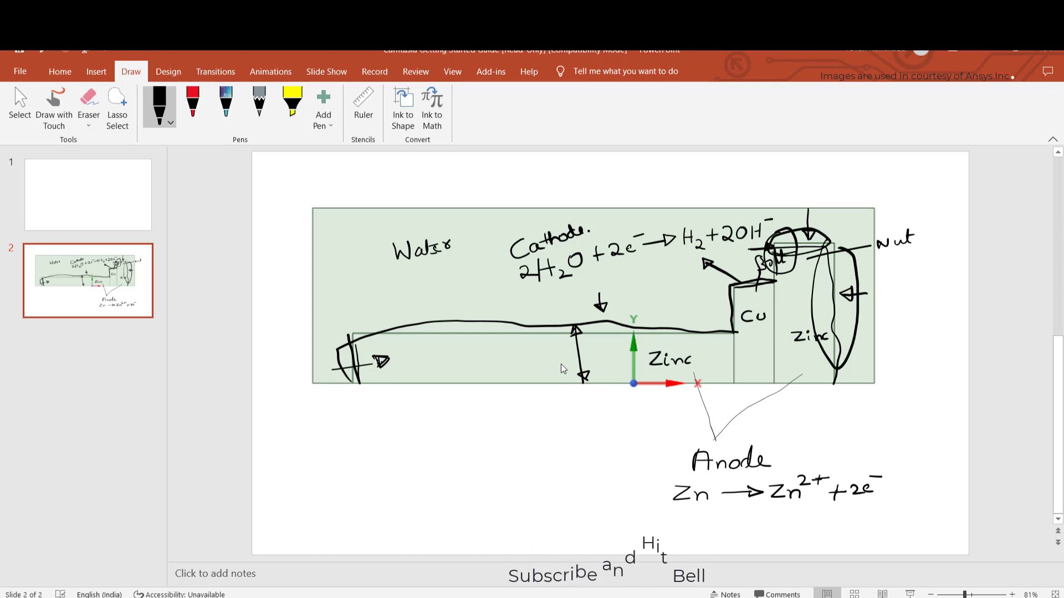
mouse_move(424, 325)
mouse_down()
mouse_move(498, 300)
mouse_move(520, 348)
mouse_move(648, 346)
mouse_move(581, 314)
mouse_move(472, 319)
mouse_up()
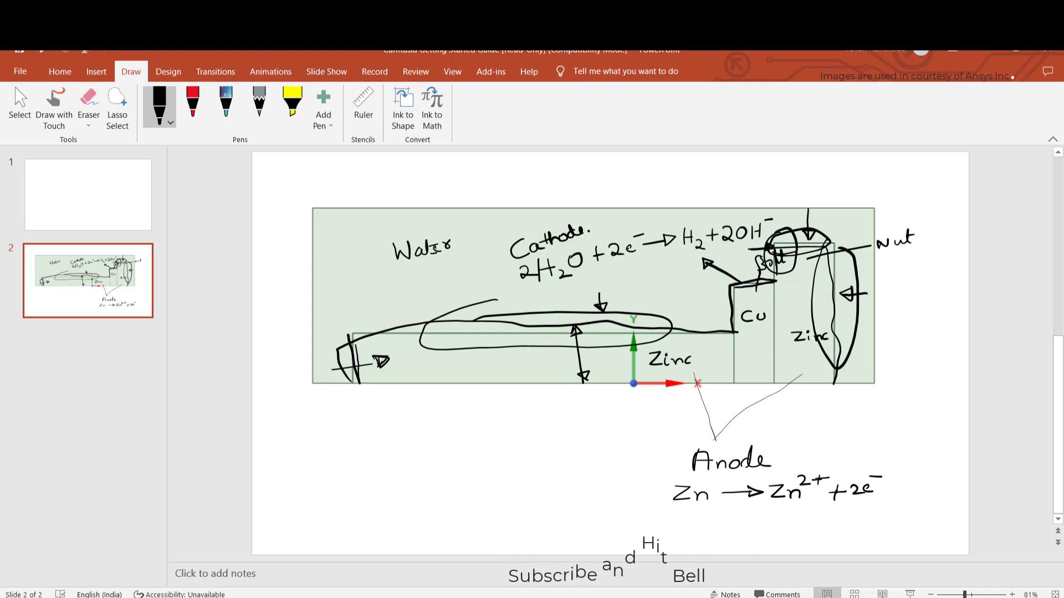
- In SpaceClaim, inspect the FFF-2 sketch's edges and face, then list its six named selections
key(alt+Tab)
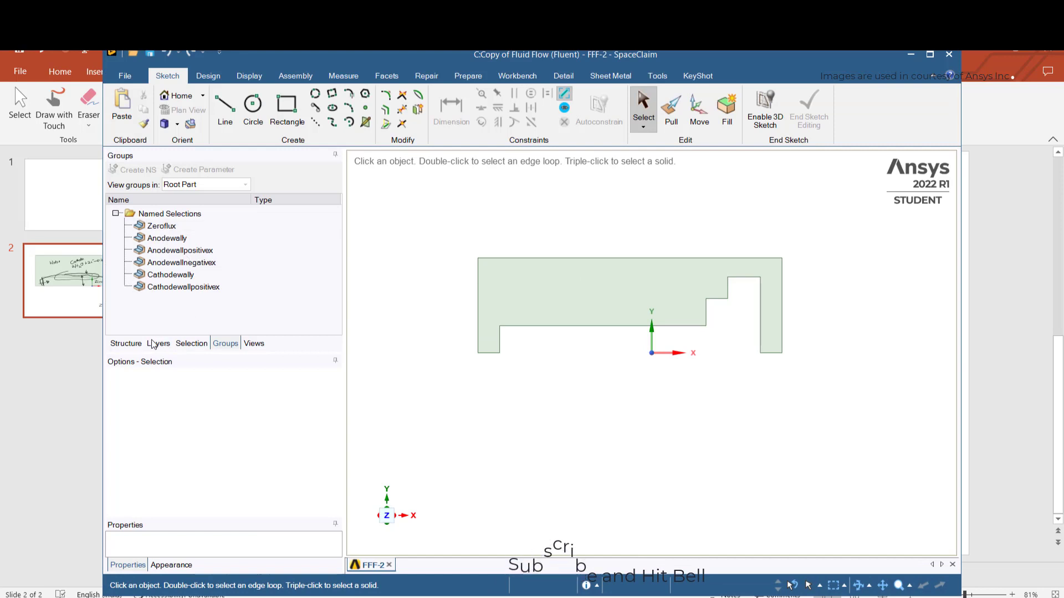
click(123, 344)
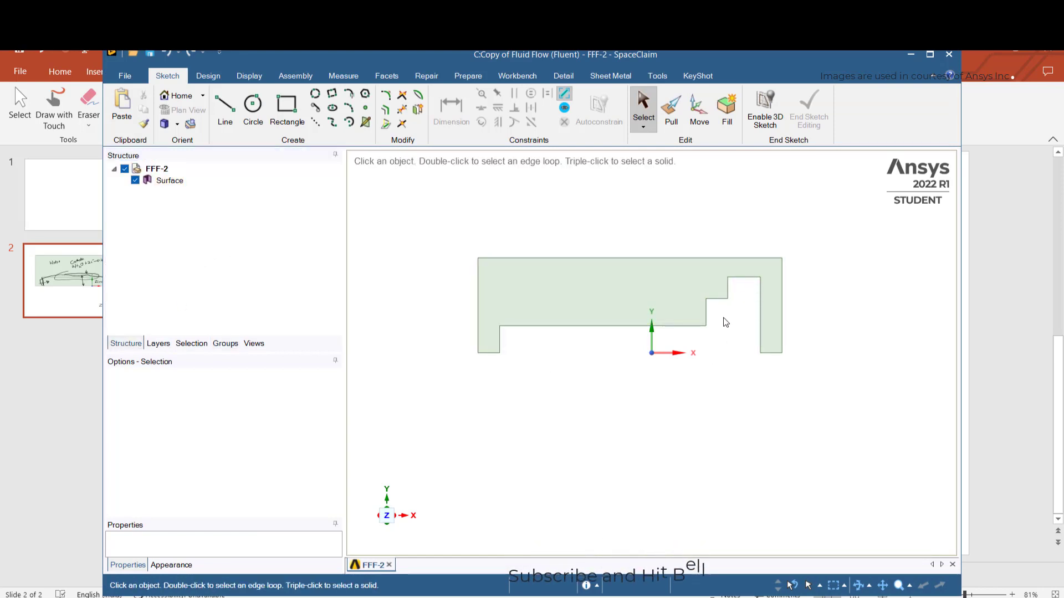
click(723, 301)
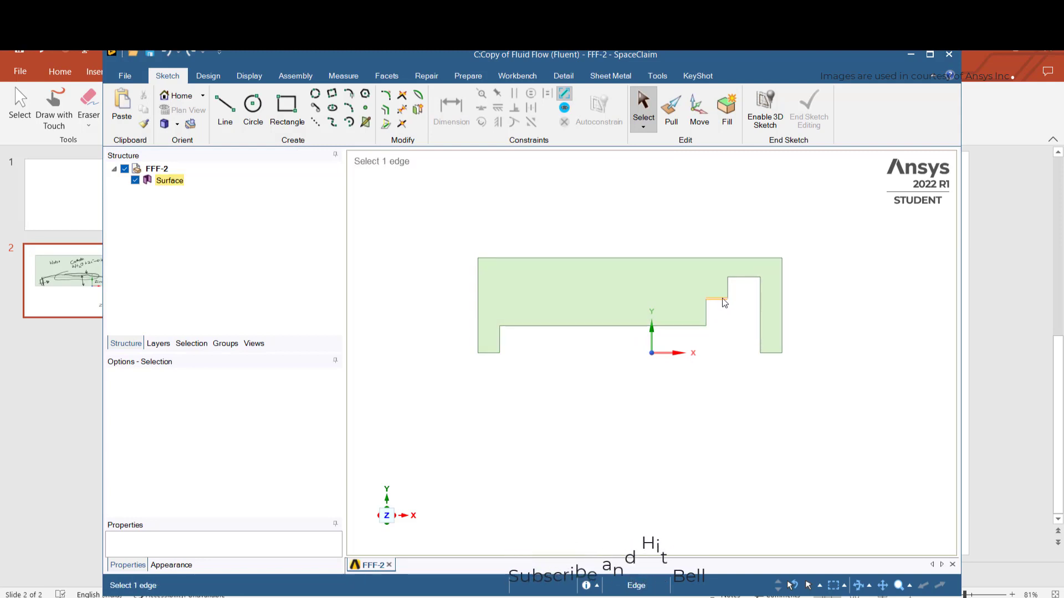
click(722, 302)
click(678, 322)
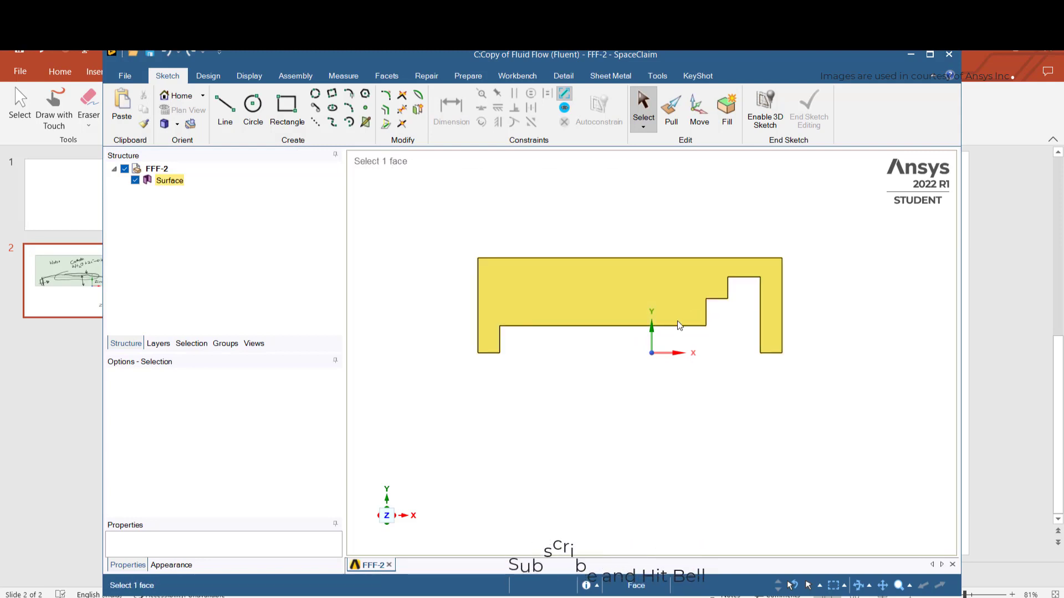
click(679, 325)
click(556, 334)
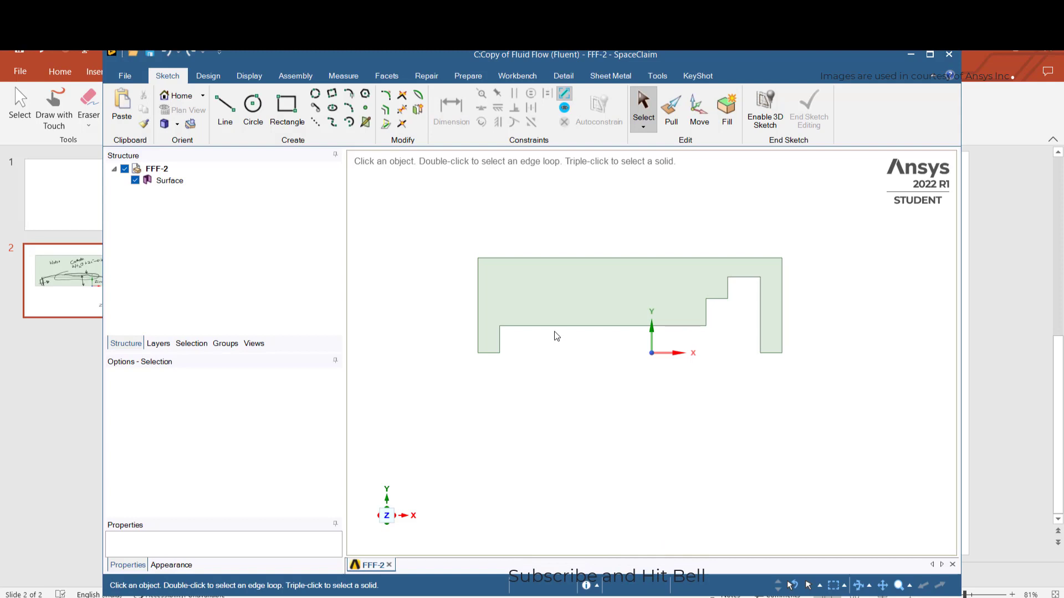
click(578, 328)
click(687, 336)
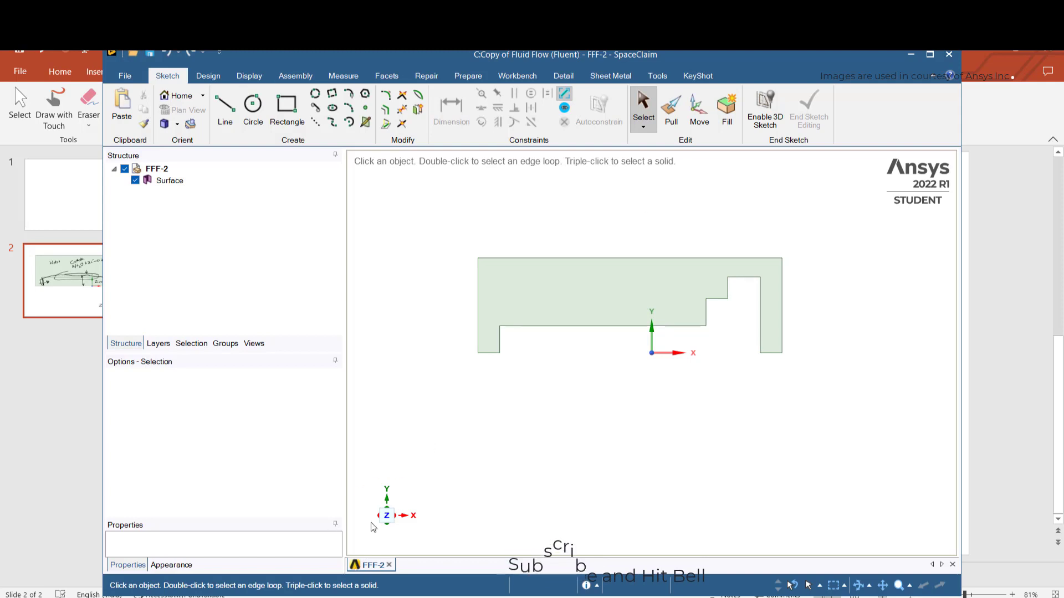
click(226, 343)
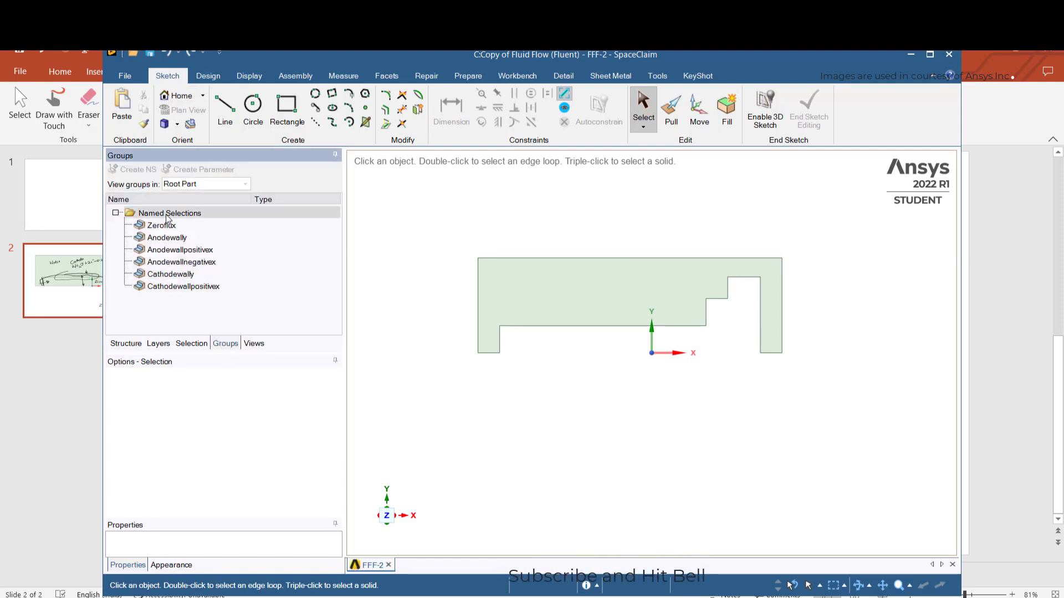
- Highlight the Anodewally, Anodewallpositivex, Anodewallnegativex, Cathodewally and Cathodewallpositivex edges, then return to Workbench
click(161, 240)
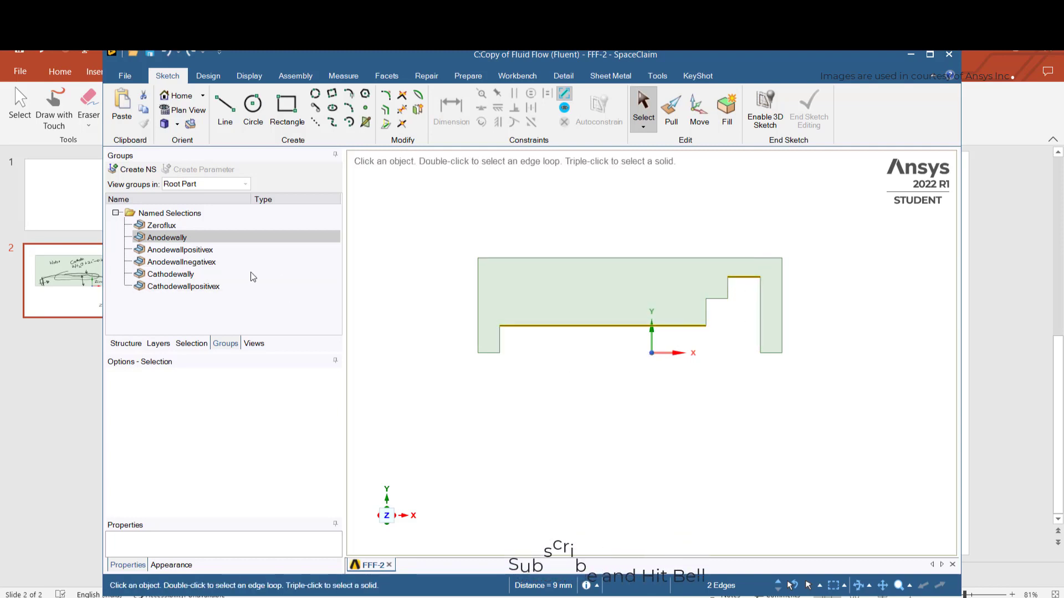
click(180, 250)
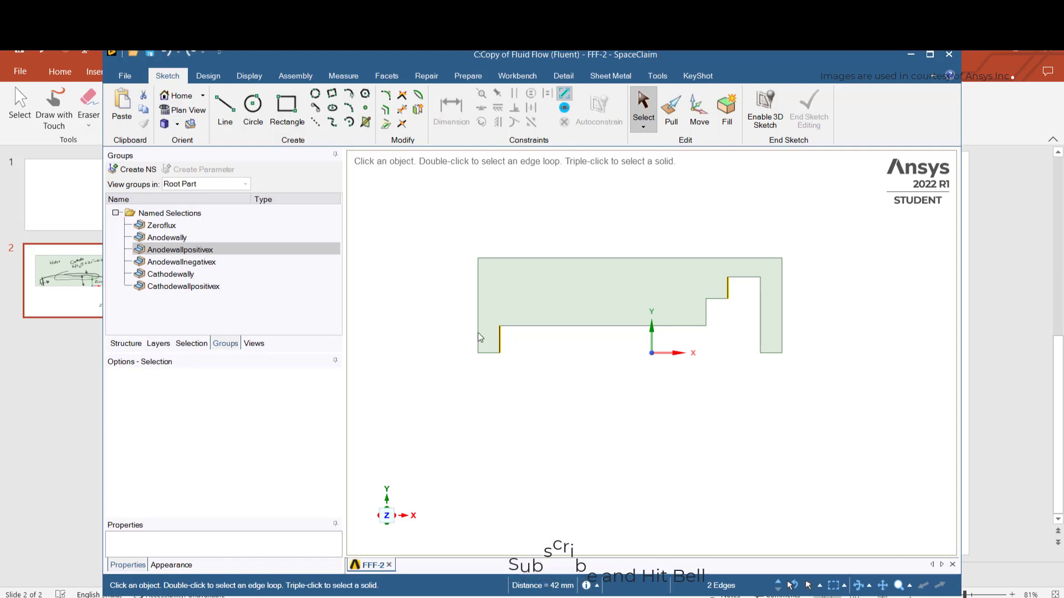
click(185, 261)
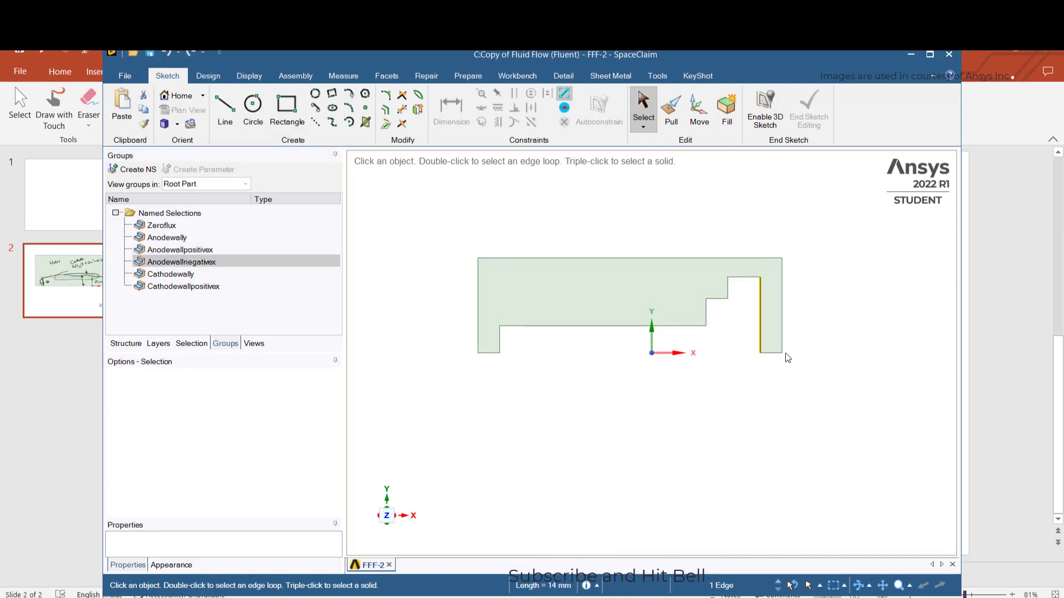
click(169, 274)
click(192, 286)
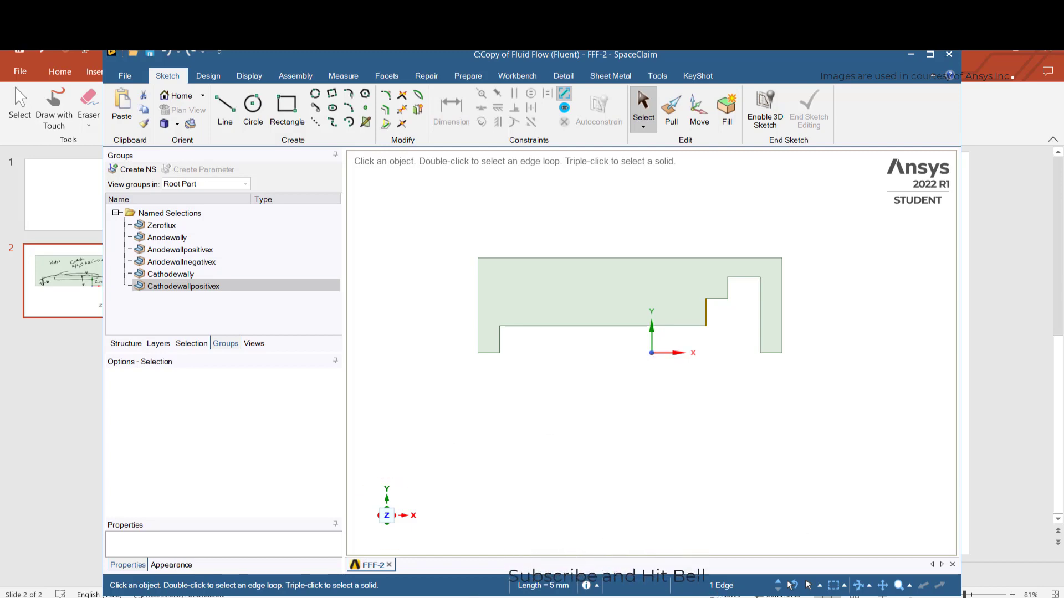
click(770, 546)
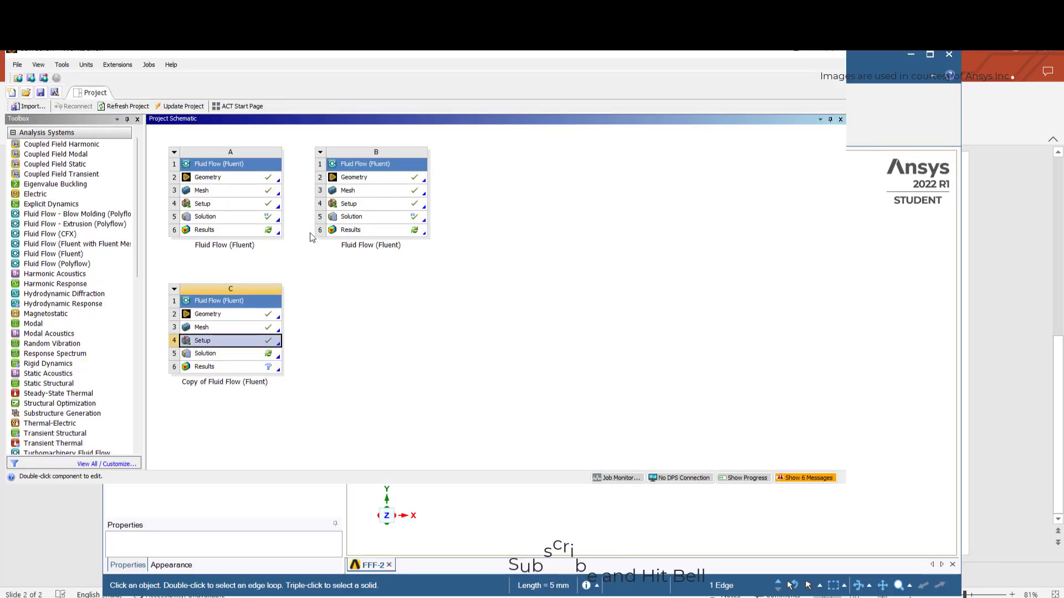
- Reset system C's Setup, dismiss the error, and start Fluent with 3 solver processes
right_click(229, 344)
click(288, 467)
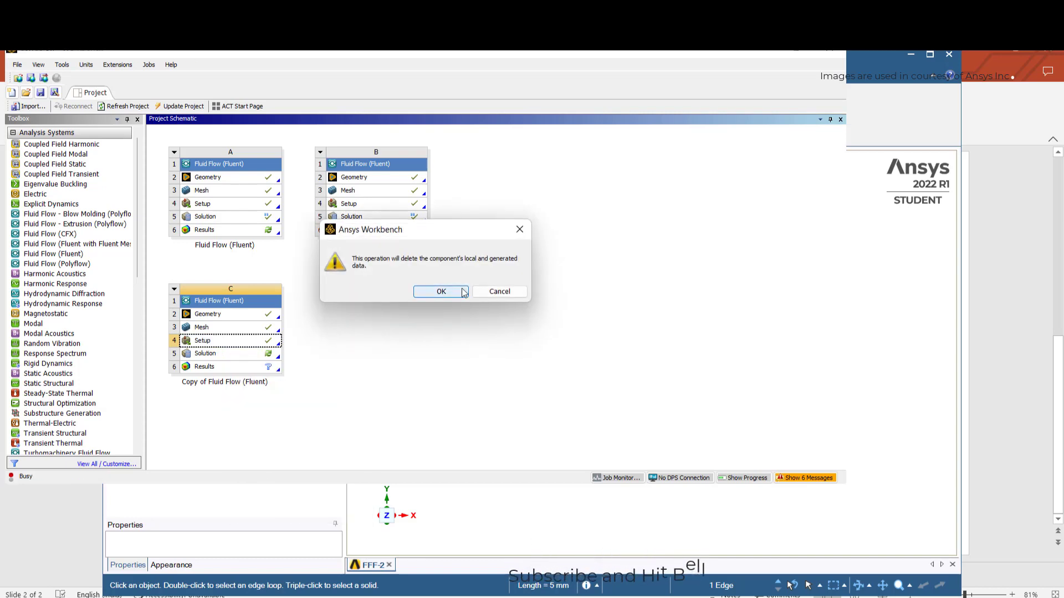
click(463, 292)
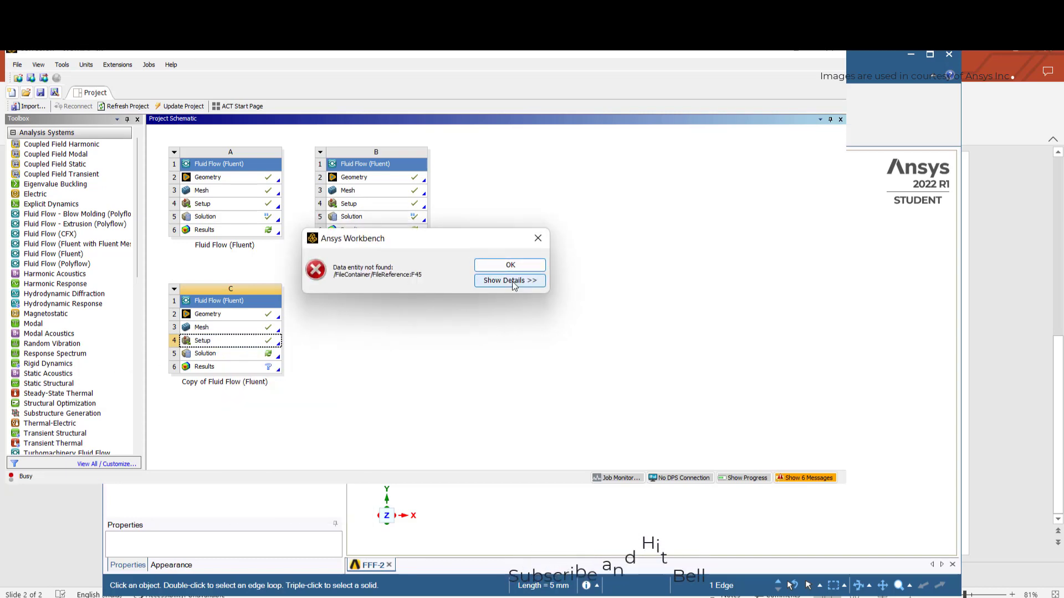
click(520, 265)
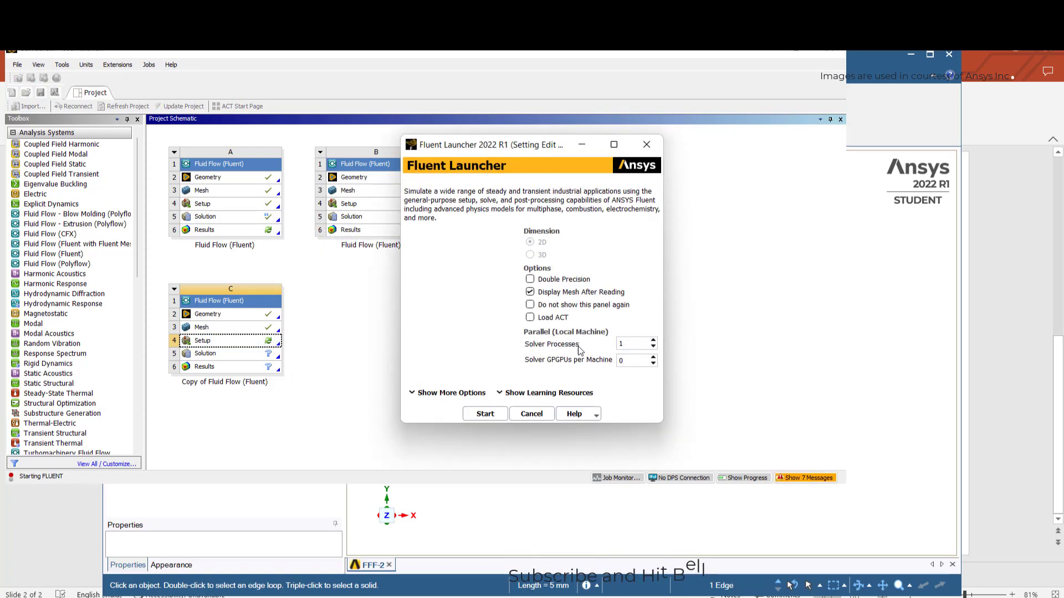
click(654, 341)
click(654, 341)
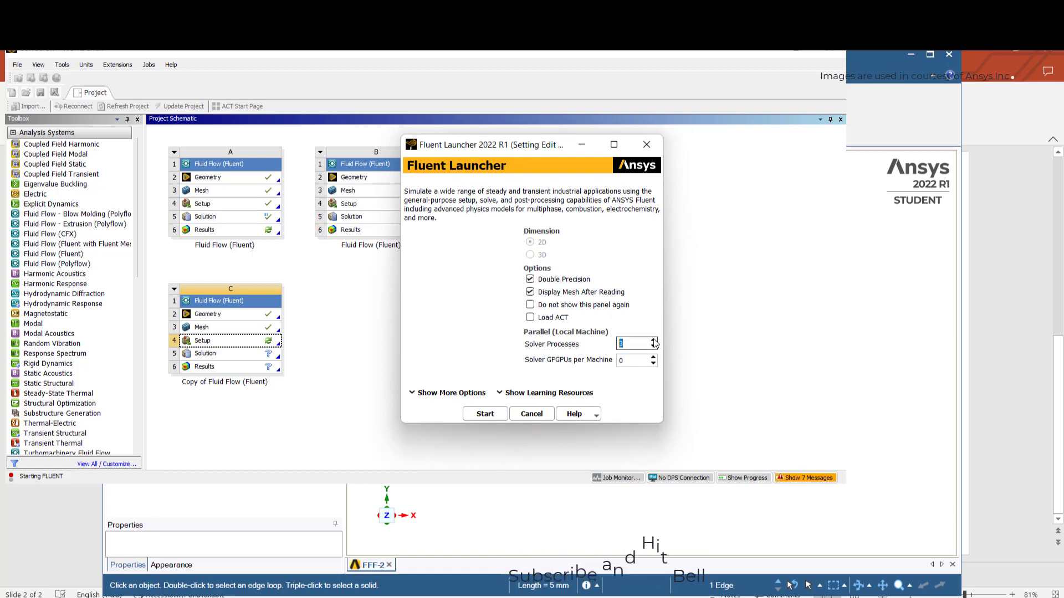
click(476, 417)
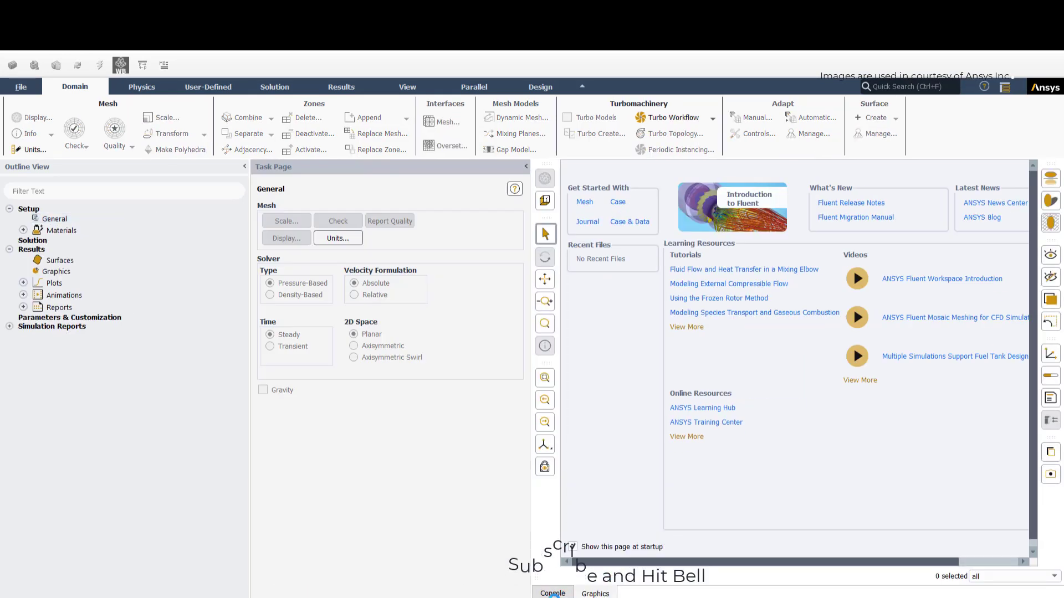
- Enable species transport with volumetric and electrochemical reactions
click(553, 594)
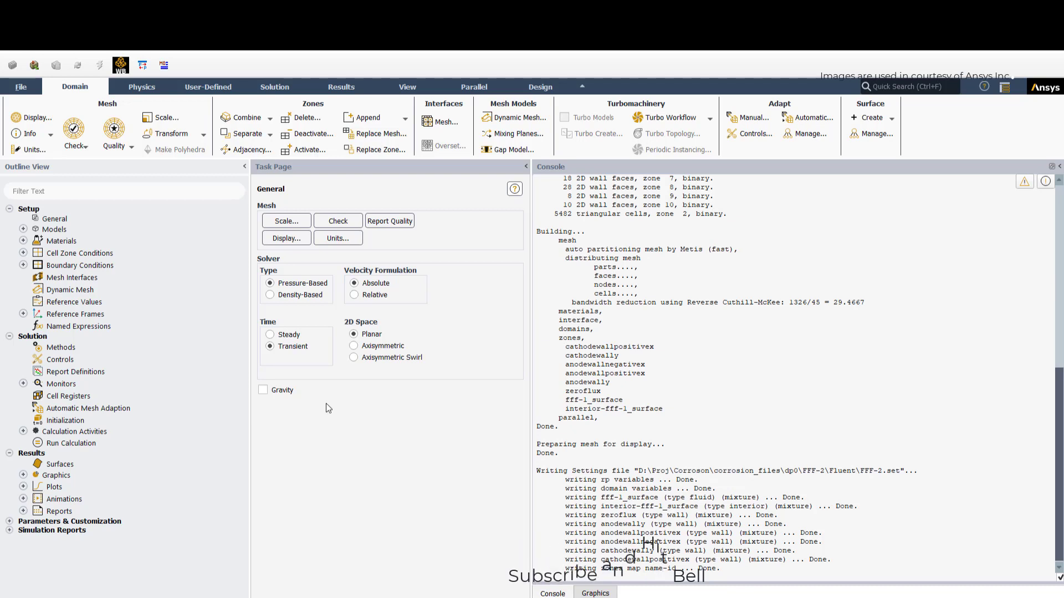
click(23, 229)
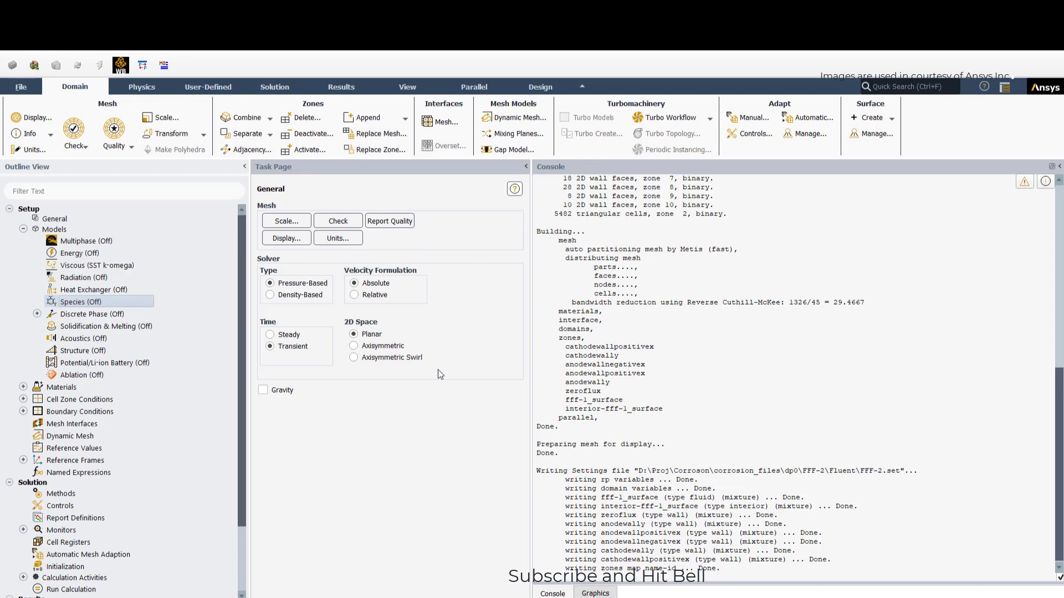
double_click(190, 309)
click(317, 369)
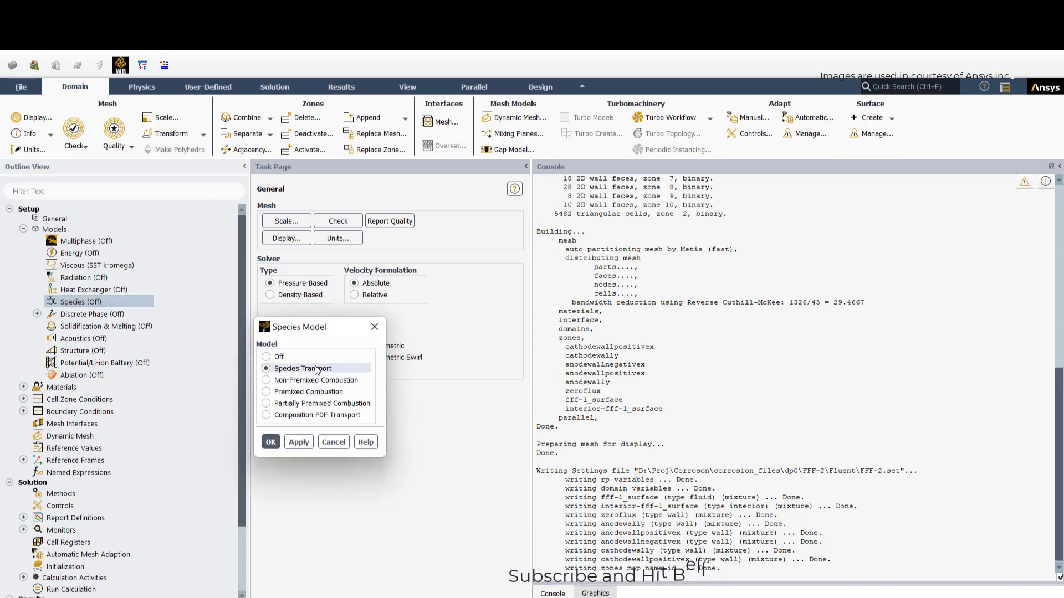
click(293, 447)
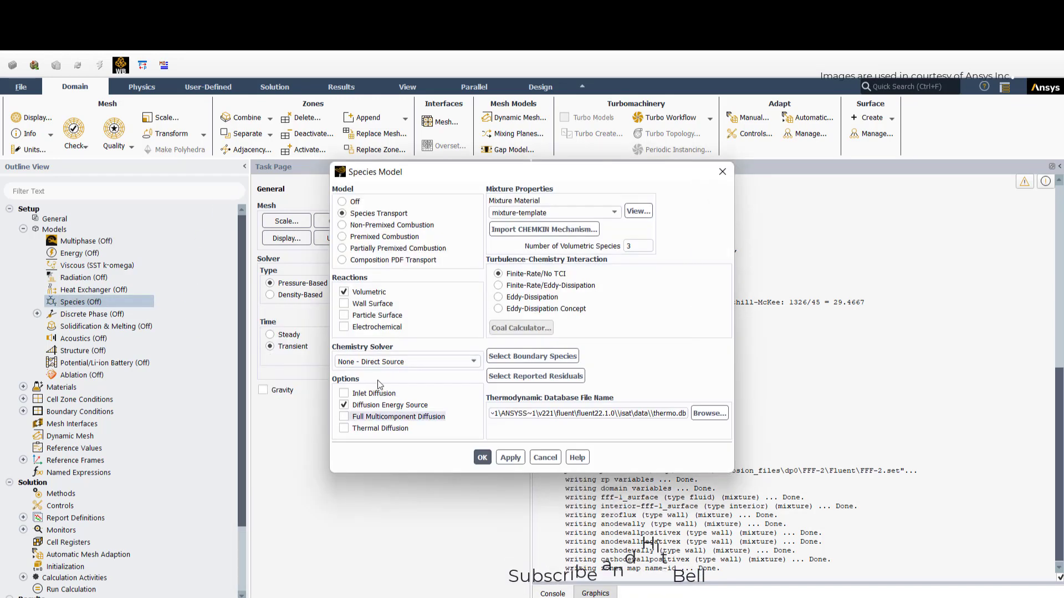
click(355, 330)
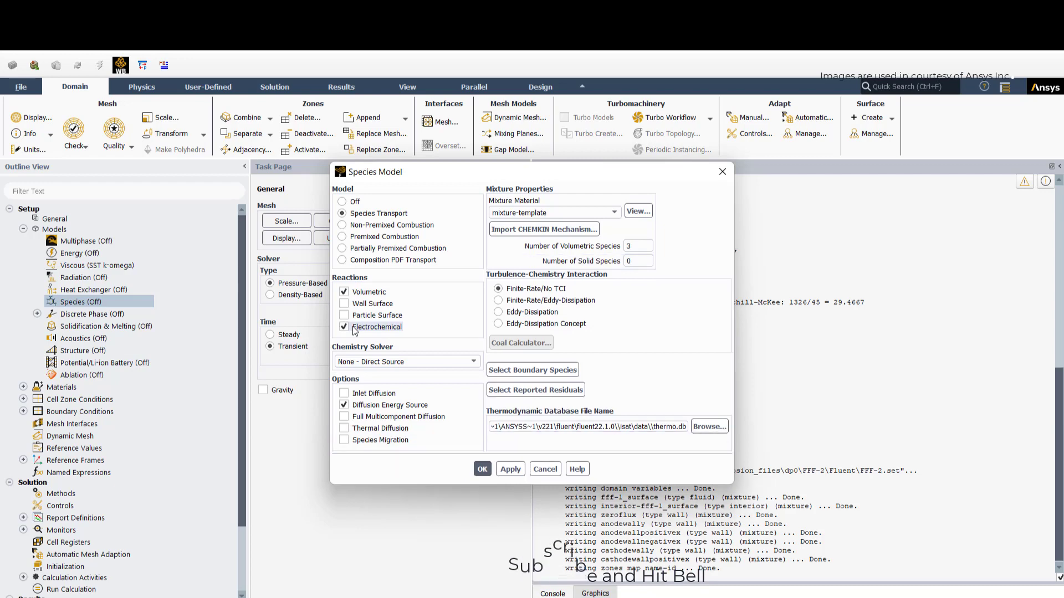
click(494, 468)
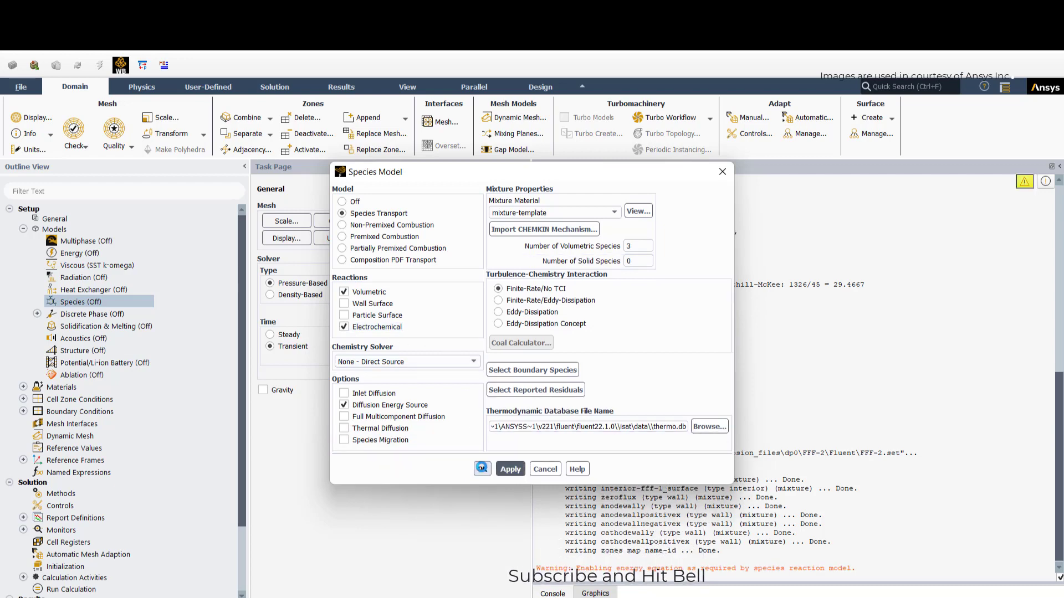
click(482, 469)
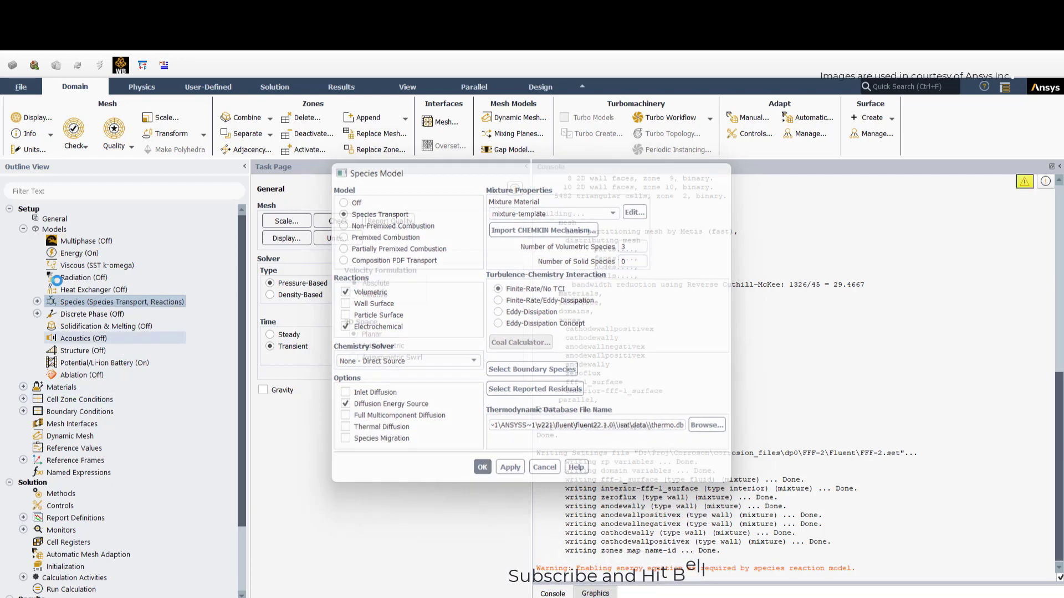
- Switch the viscous model to laminar
click(83, 266)
double_click(97, 266)
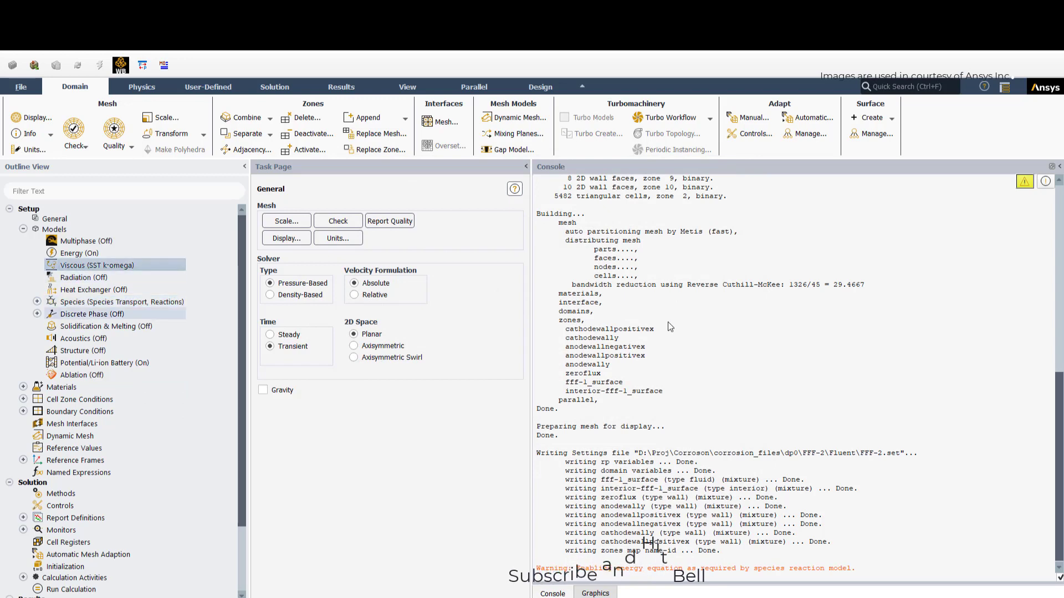
click(396, 173)
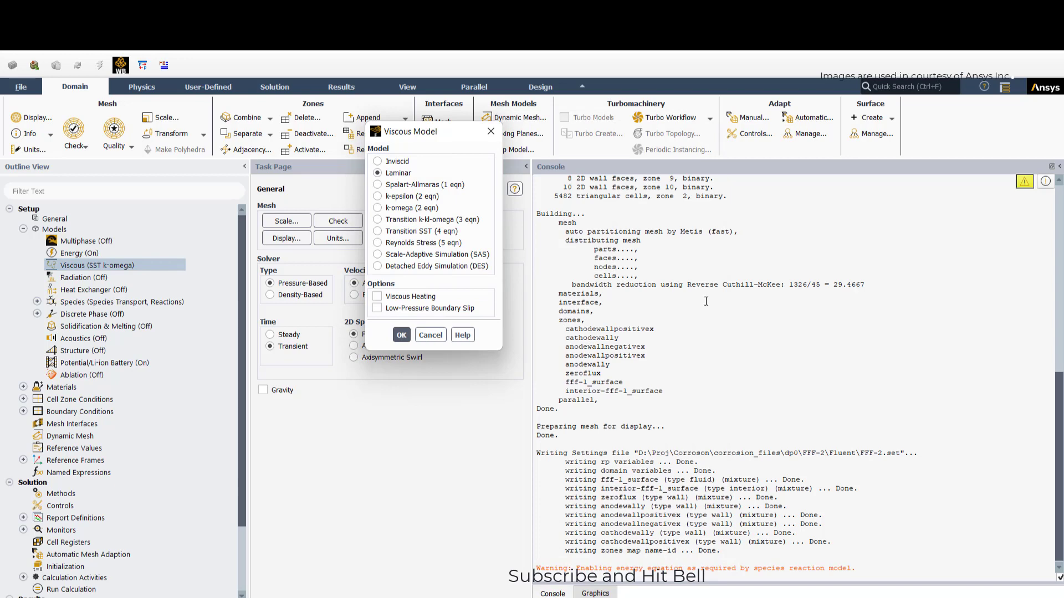
click(401, 334)
- Select the Fluid materials category and open Create/Edit Materials for air
click(37, 302)
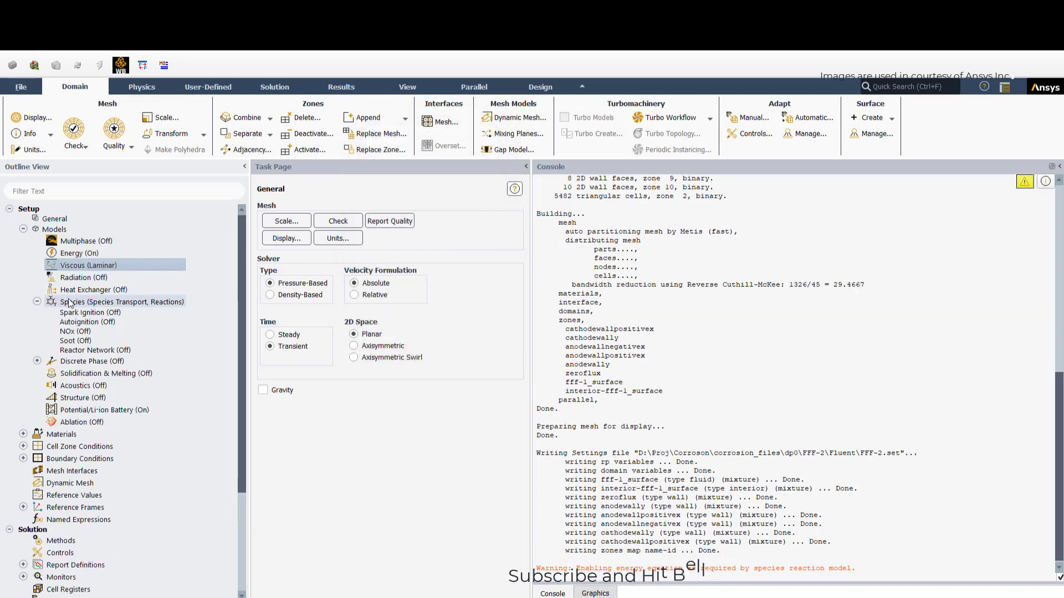
click(23, 434)
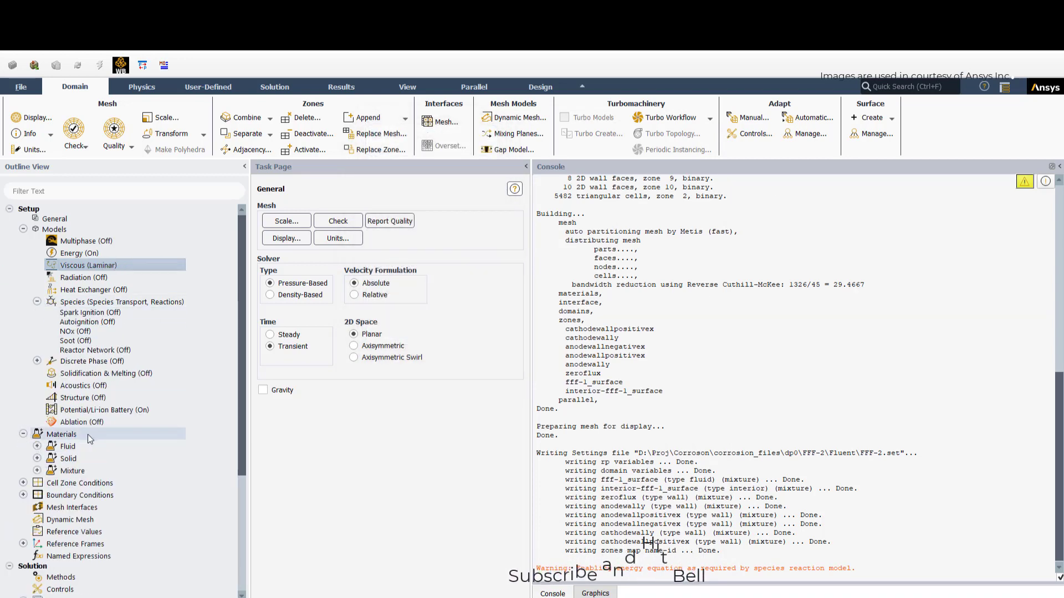
double_click(87, 435)
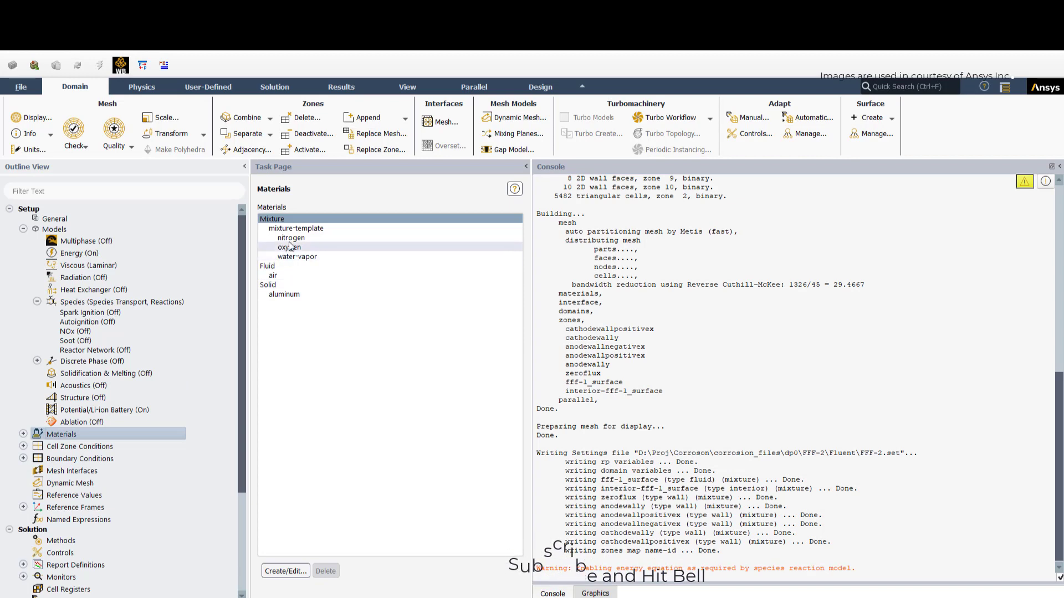
click(296, 228)
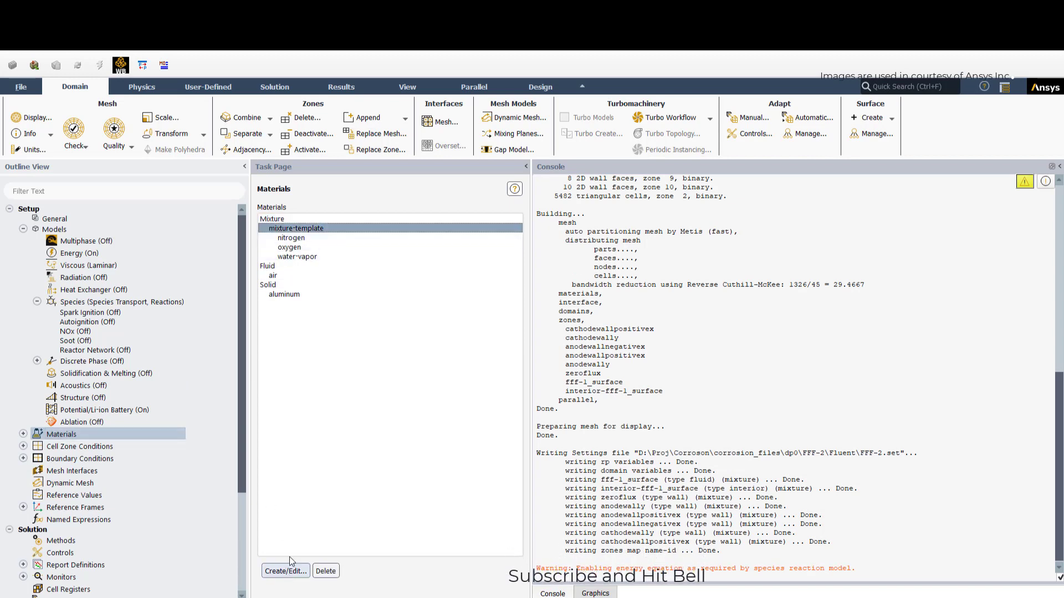
click(280, 268)
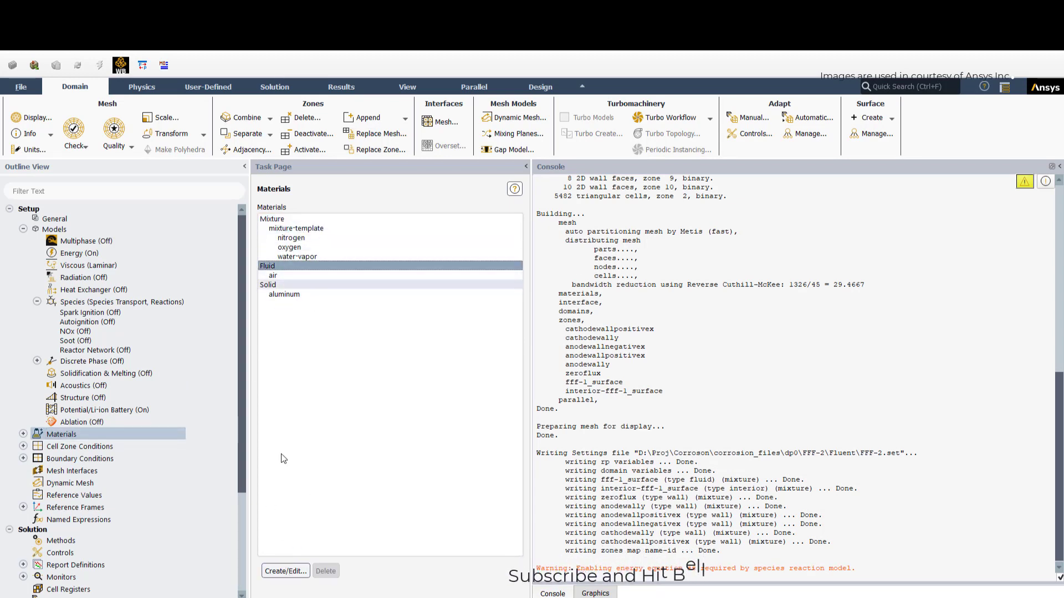
click(286, 571)
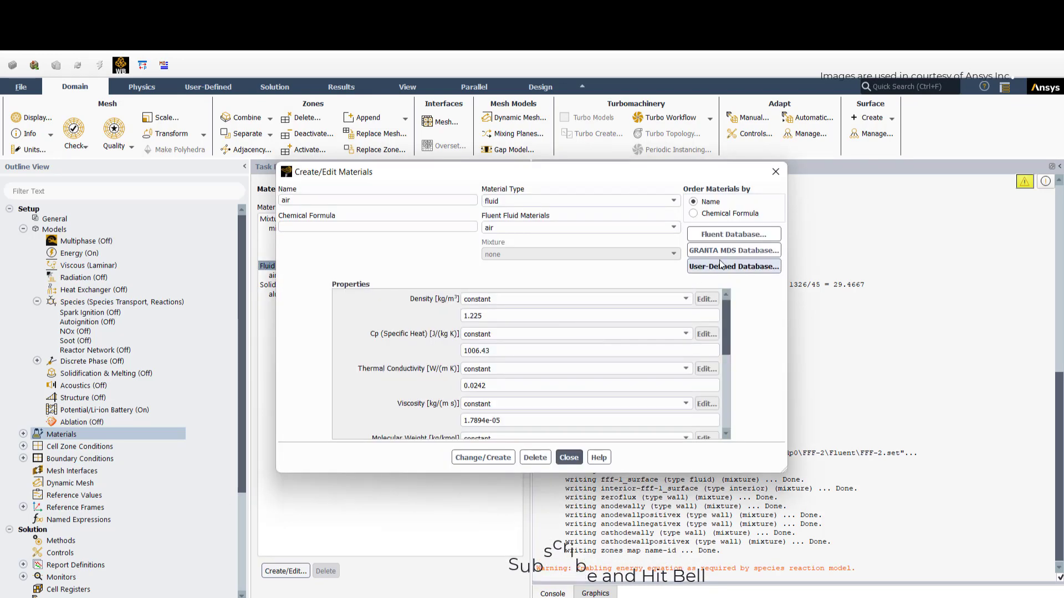
- Open the Fluent database's fluid materials list and select water-liquid
click(733, 236)
click(492, 356)
click(471, 372)
drag(450, 377, 448, 415)
click(377, 394)
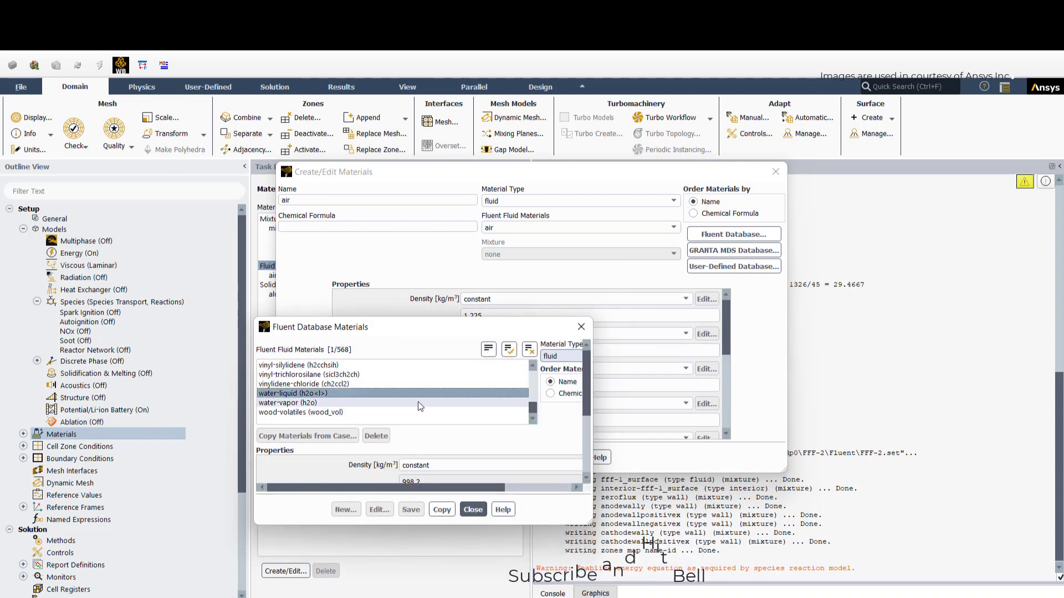
- Also select hydrogen (h2) in the database list
scroll(438, 238, up, 15)
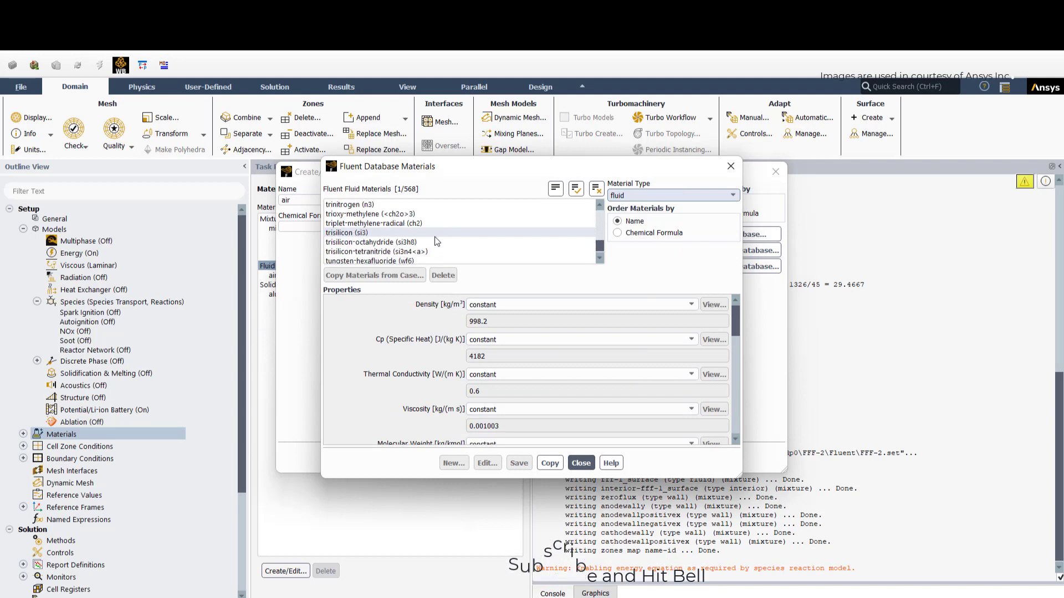
scroll(433, 238, up, 10)
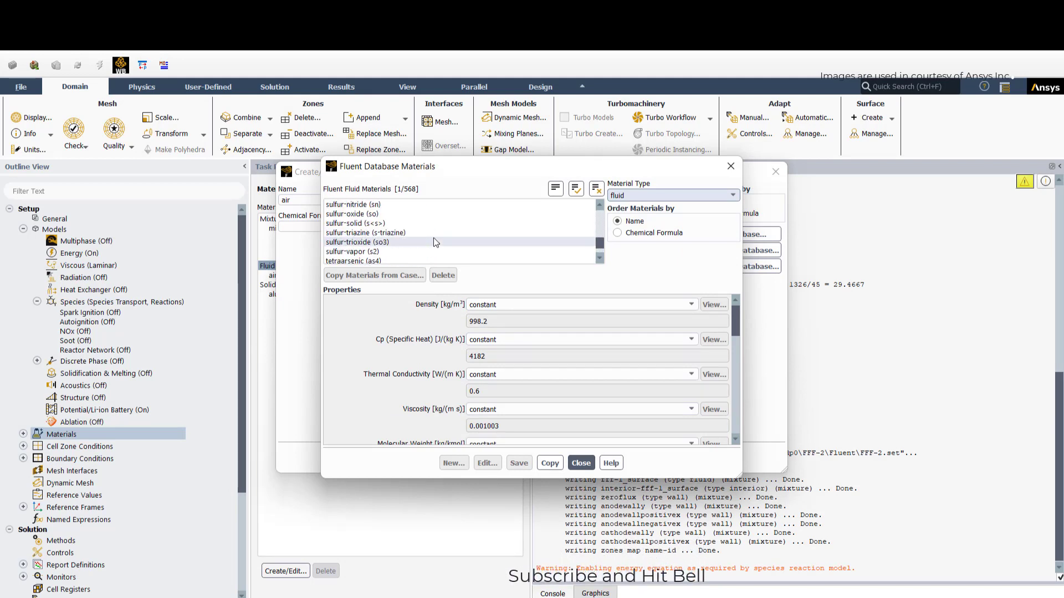
scroll(430, 239, up, 15)
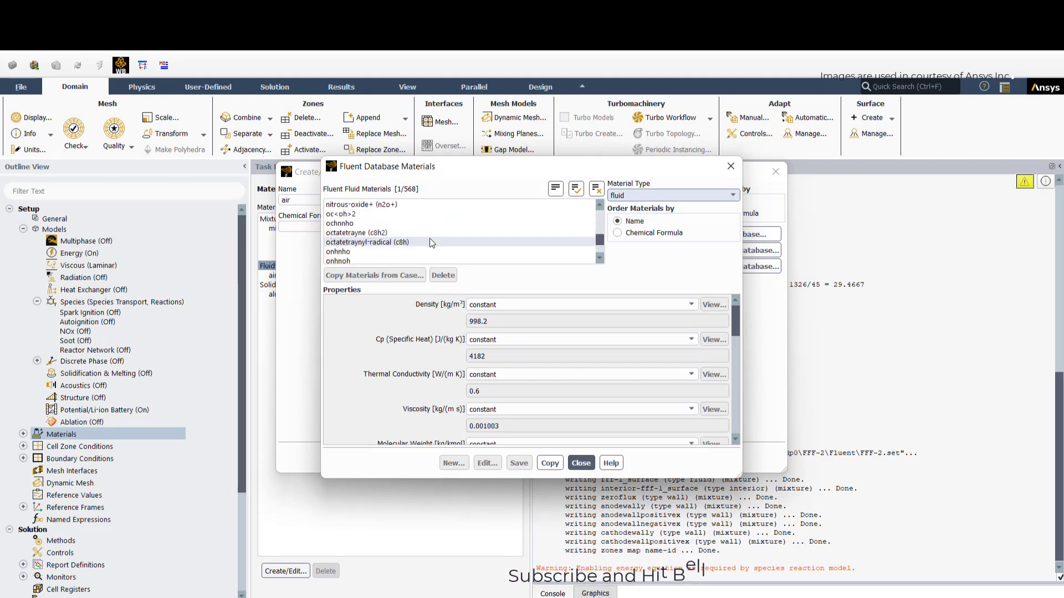
scroll(430, 238, up, 15)
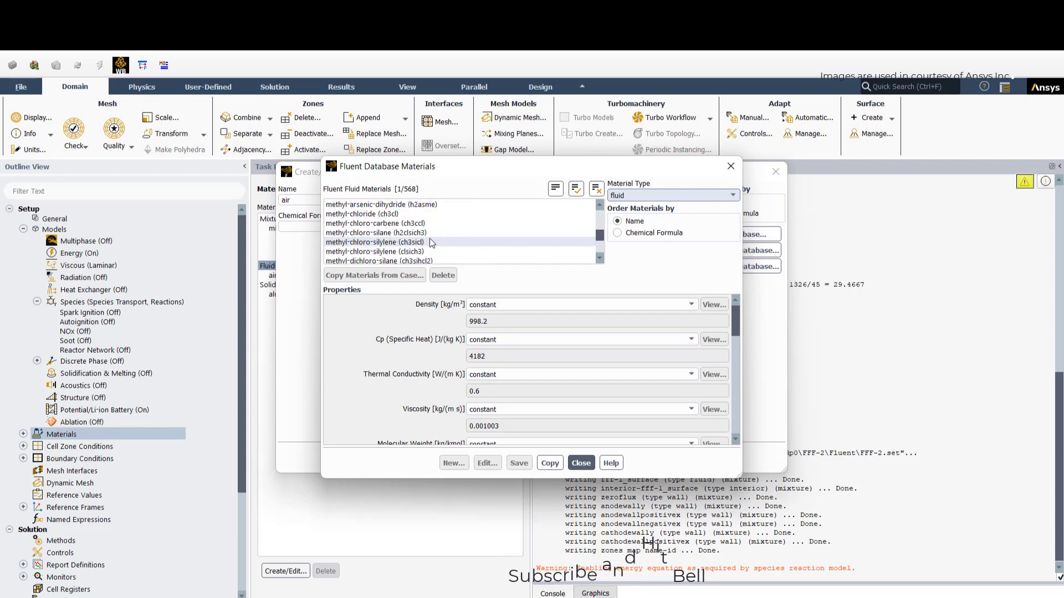
scroll(430, 239, up, 3)
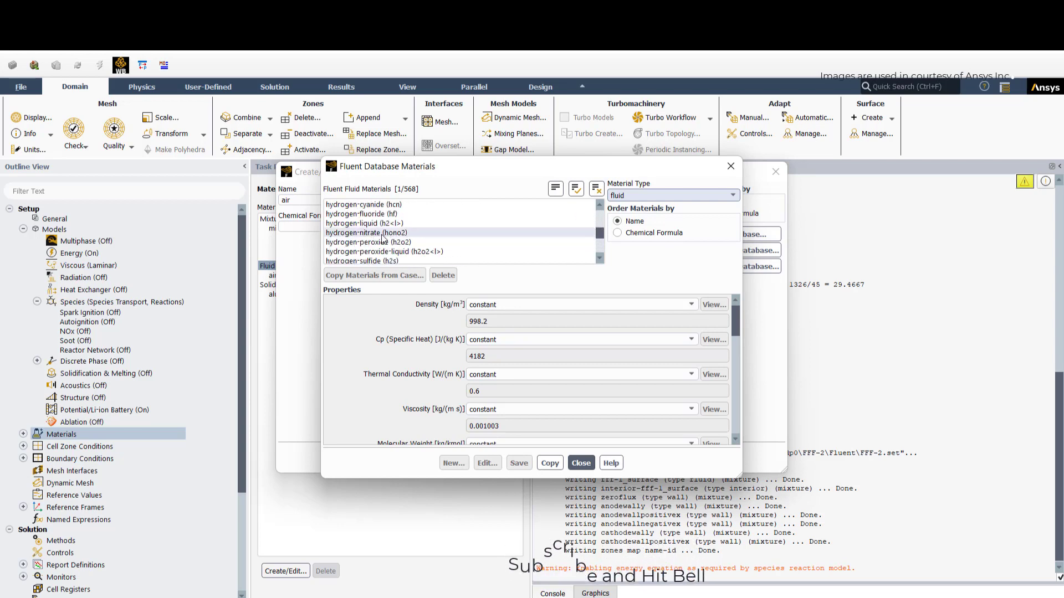
scroll(460, 248, up, 6)
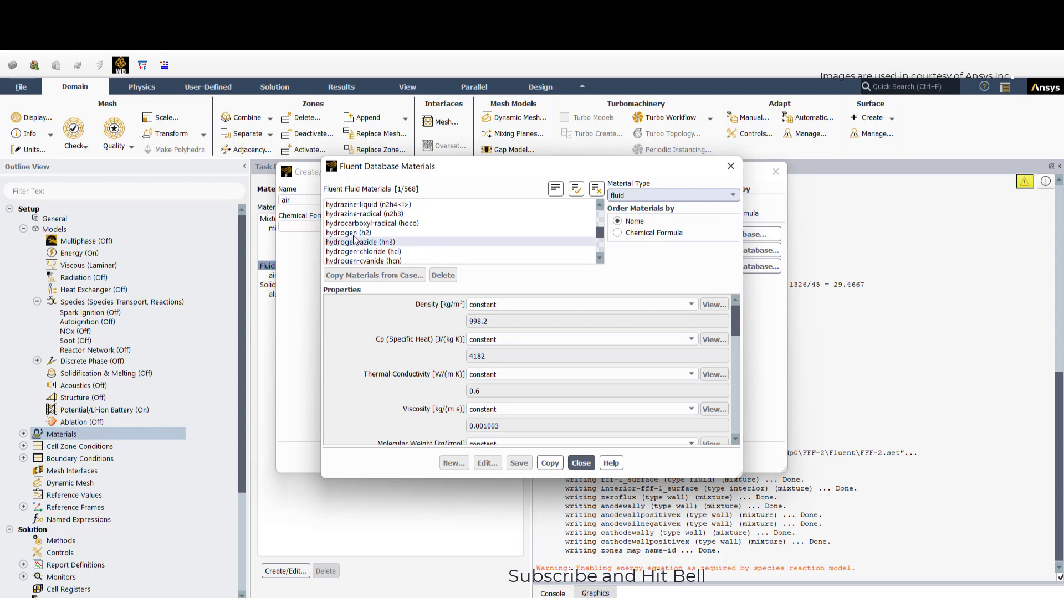
click(518, 233)
- Select hydroxyl- (oh-), copy the chosen materials into the case, and close both dialogs
scroll(518, 244, up, 9)
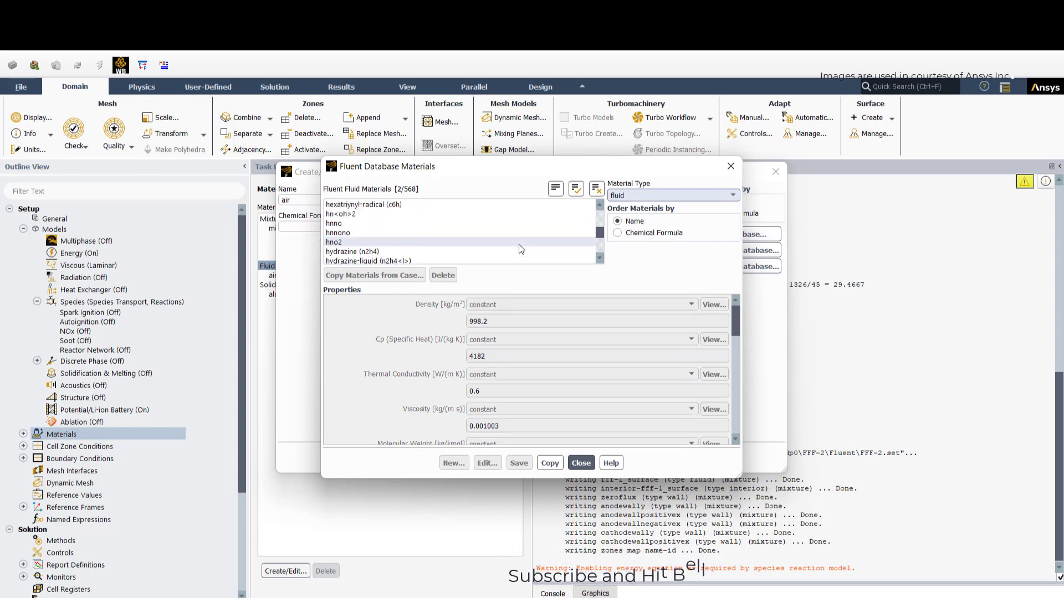
scroll(518, 244, up, 8)
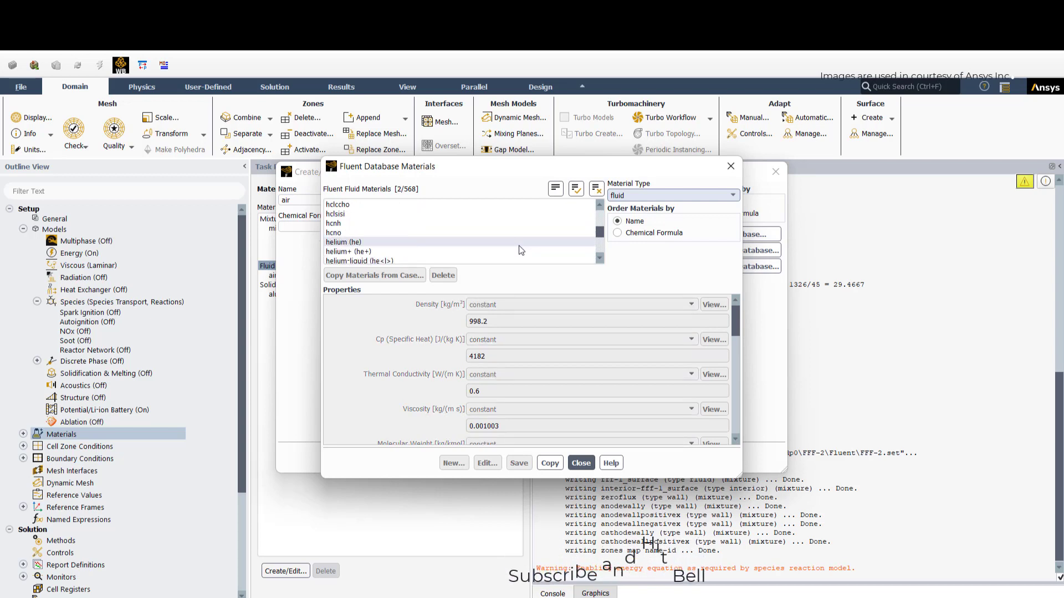
scroll(515, 248, down, 15)
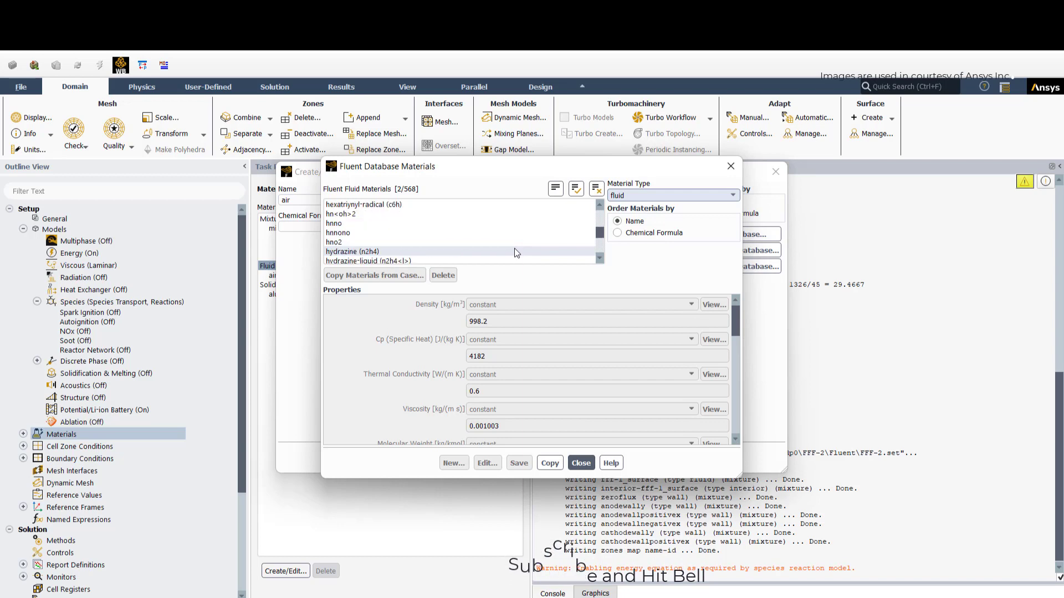
scroll(515, 248, down, 10)
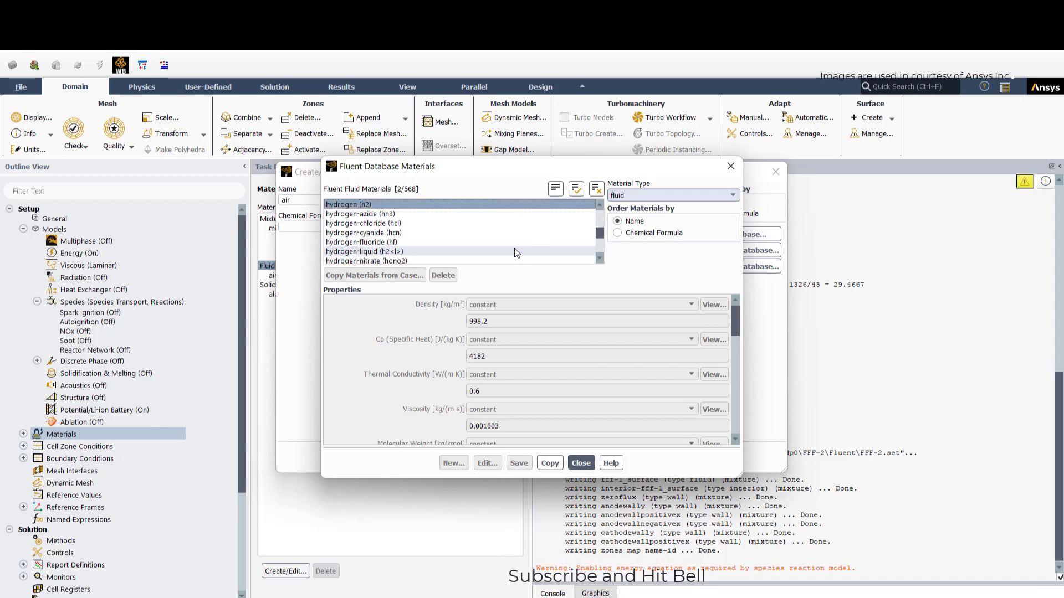
scroll(514, 252, down, 1)
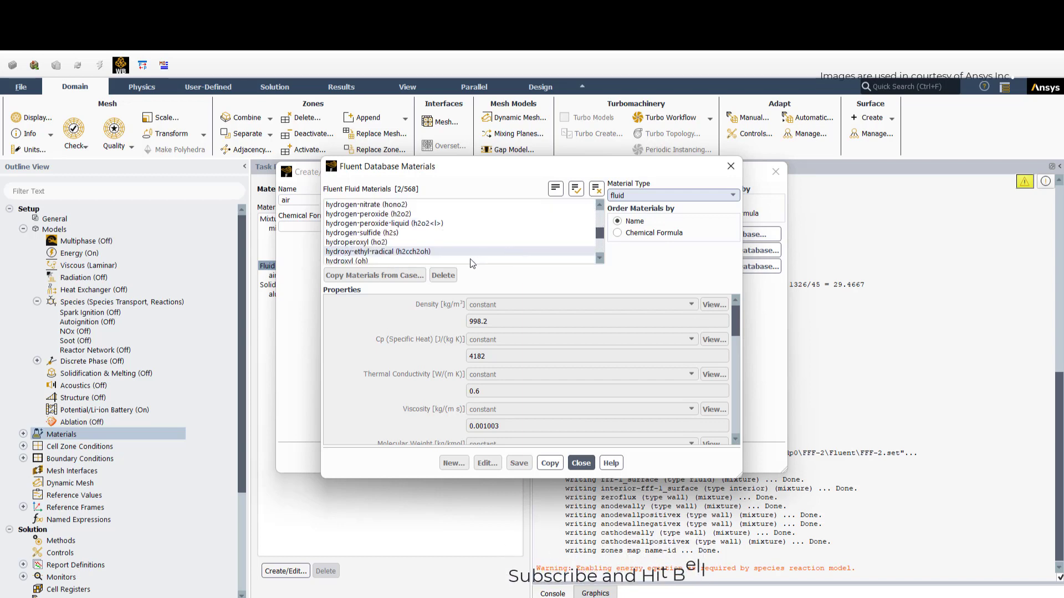
scroll(474, 255, down, 1)
click(384, 250)
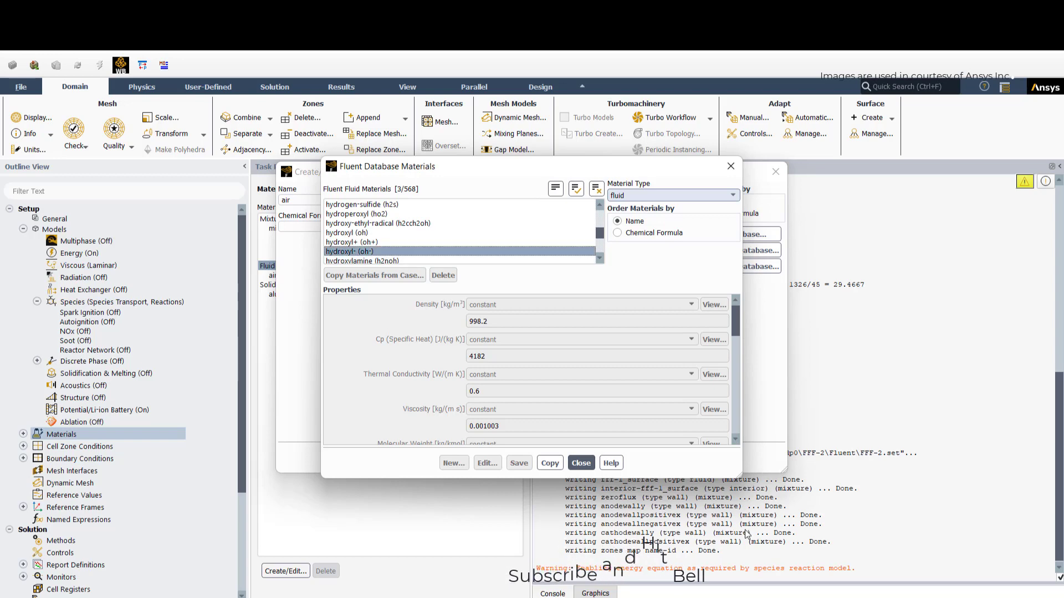
click(549, 463)
click(579, 463)
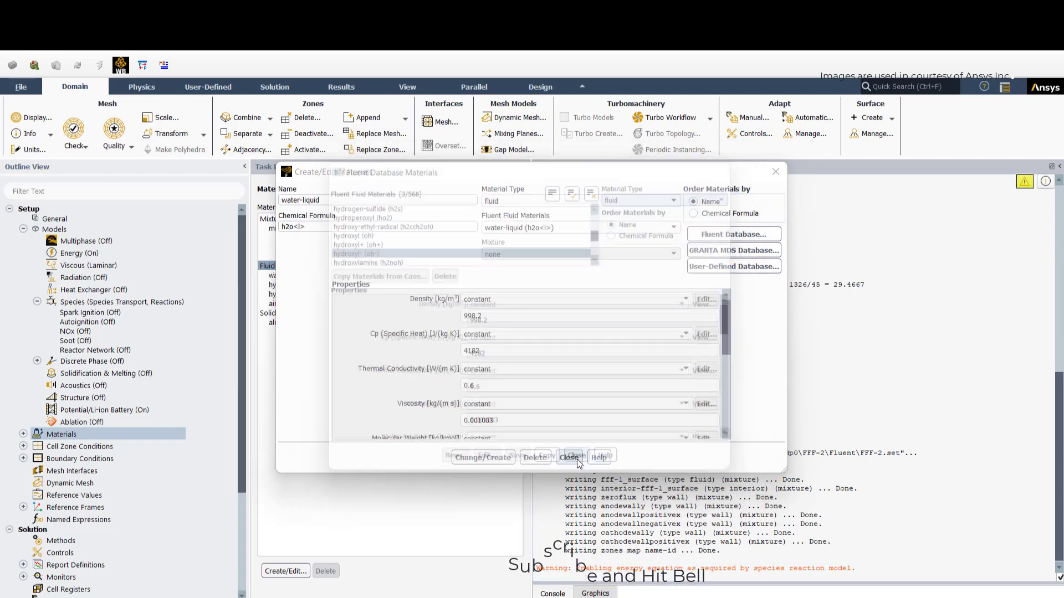
click(571, 520)
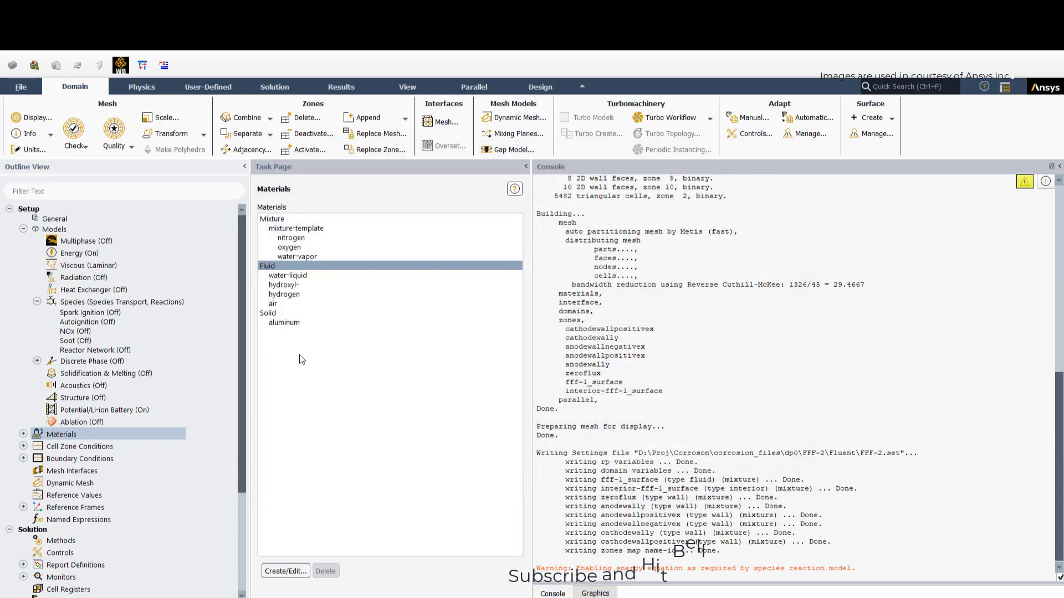
- Rename air to zinc with chemical formula zn and density 1000
double_click(280, 304)
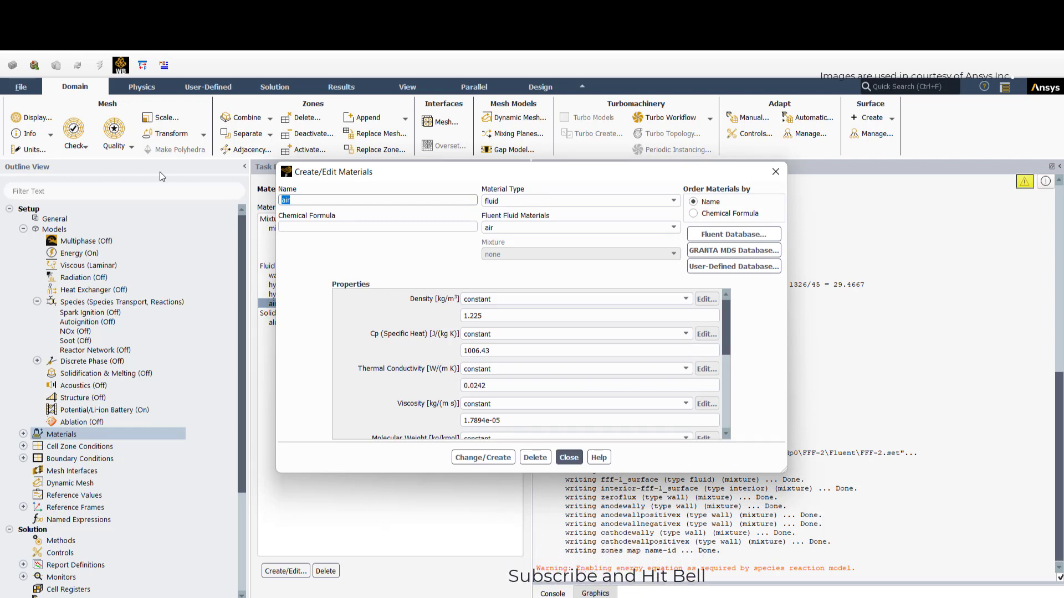
text(zn)
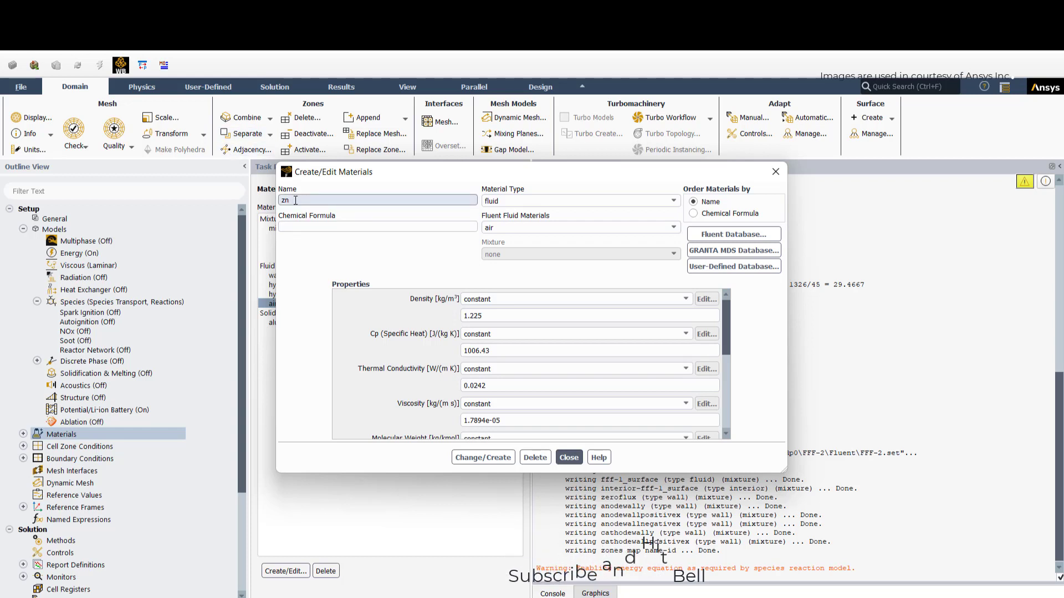
text(nc)
click(288, 228)
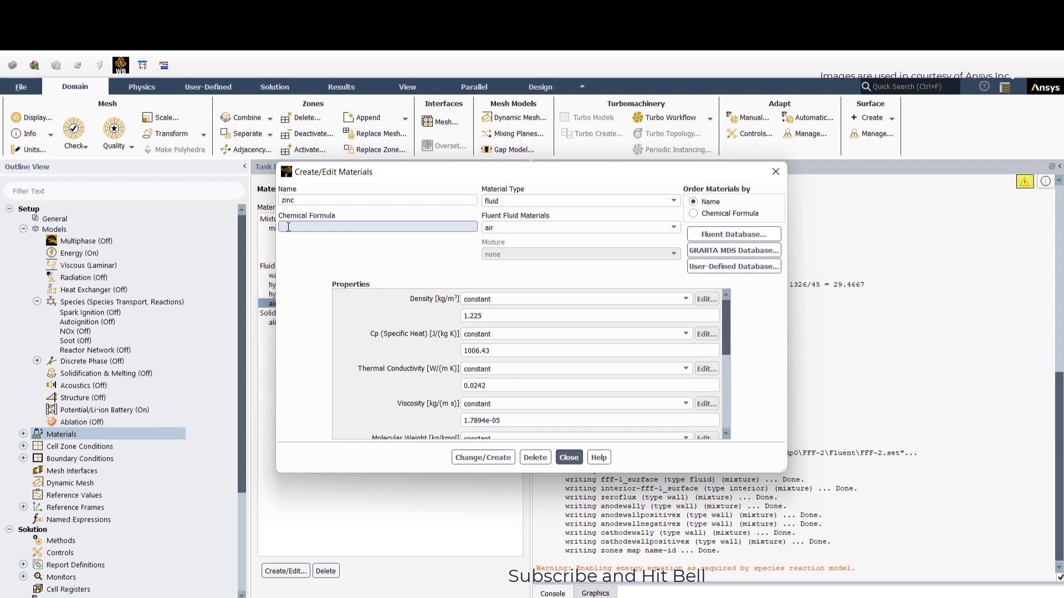
text(zn)
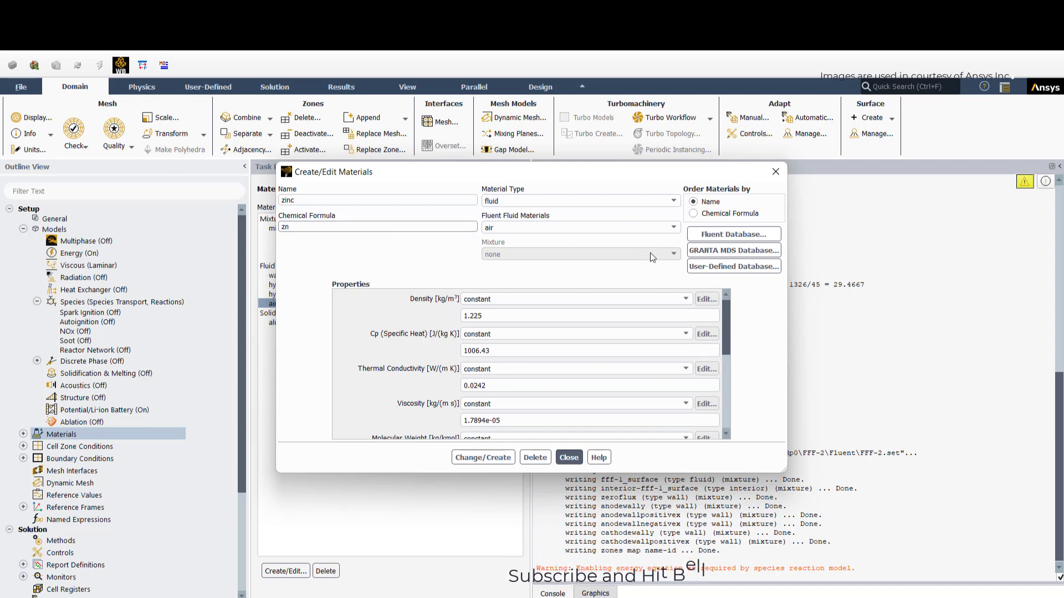
drag(518, 318, 326, 296)
text(1000)
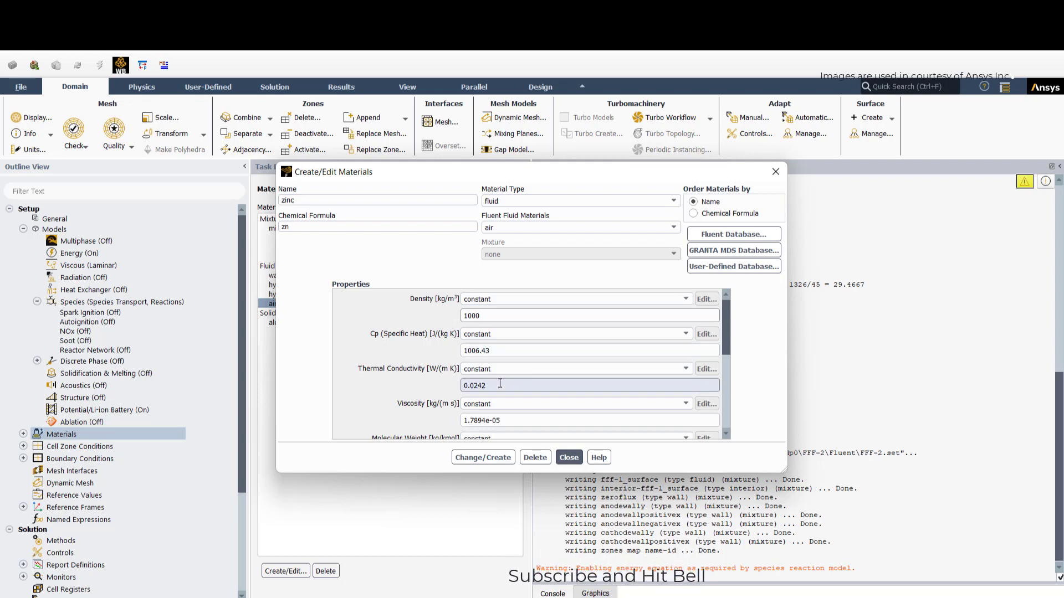
- Set molecular weight 30 and overwrite air with the new zinc material
scroll(501, 384, down, 1)
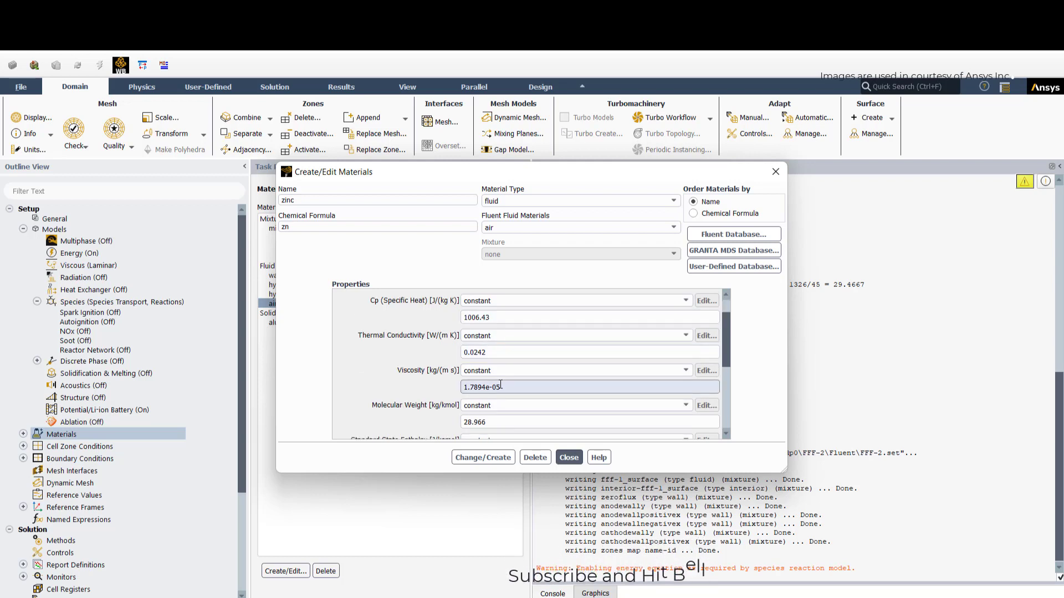
scroll(501, 384, down, 1)
double_click(476, 388)
text(30)
scroll(524, 368, down, 2)
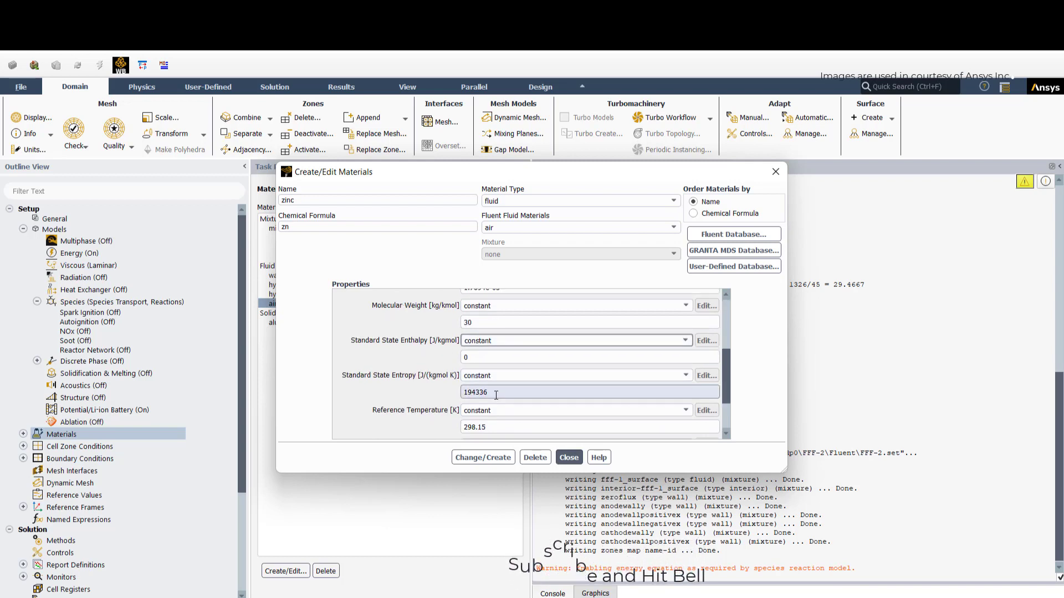
scroll(521, 414, down, 2)
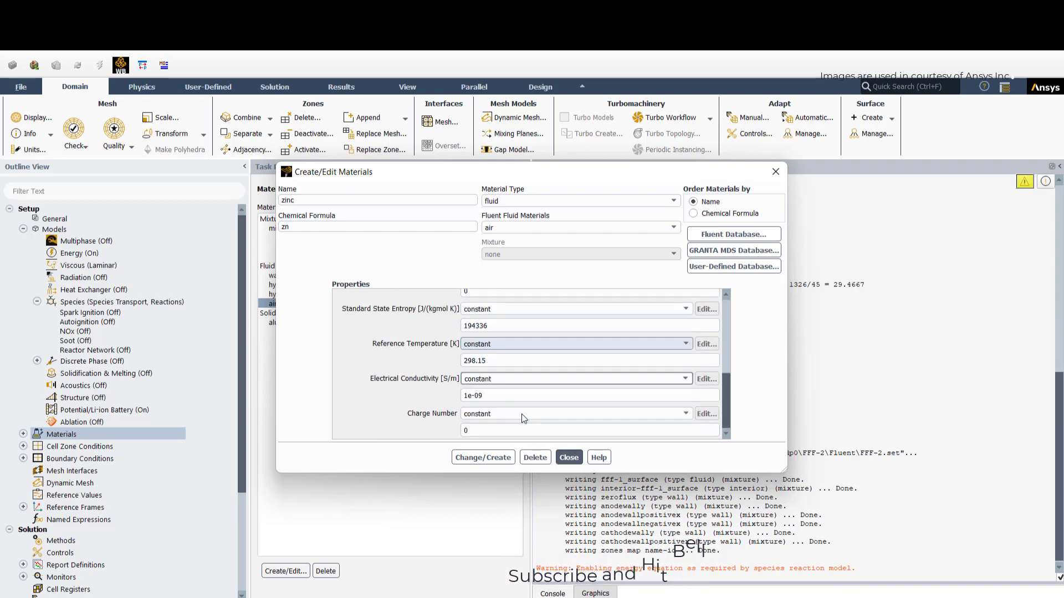
click(488, 458)
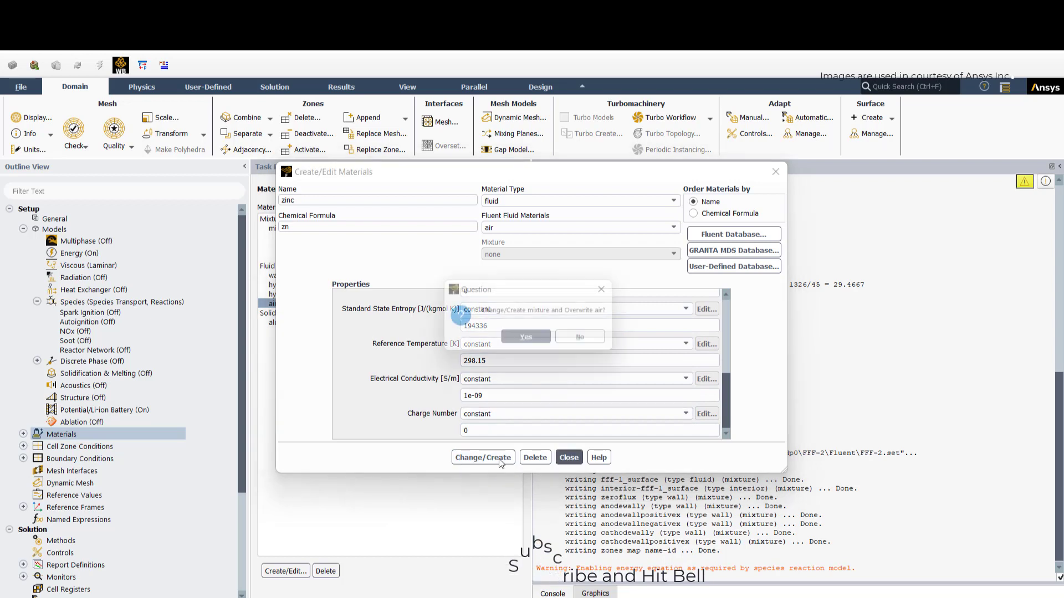
click(530, 341)
- Rename the copied material to zincplus with chemical formula znp and charge number 2
click(323, 200)
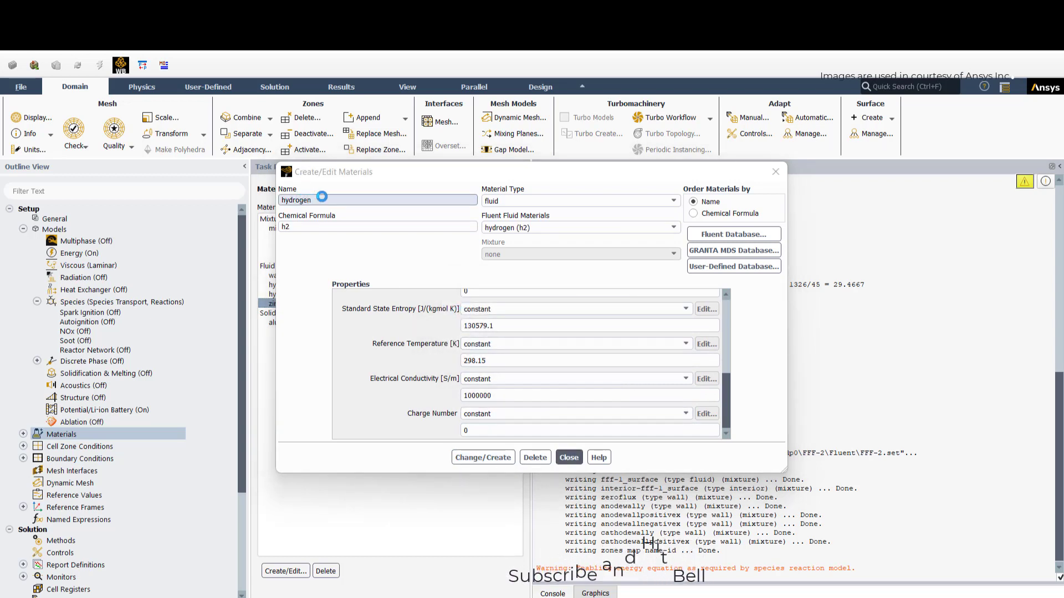
key(ctrl+a)
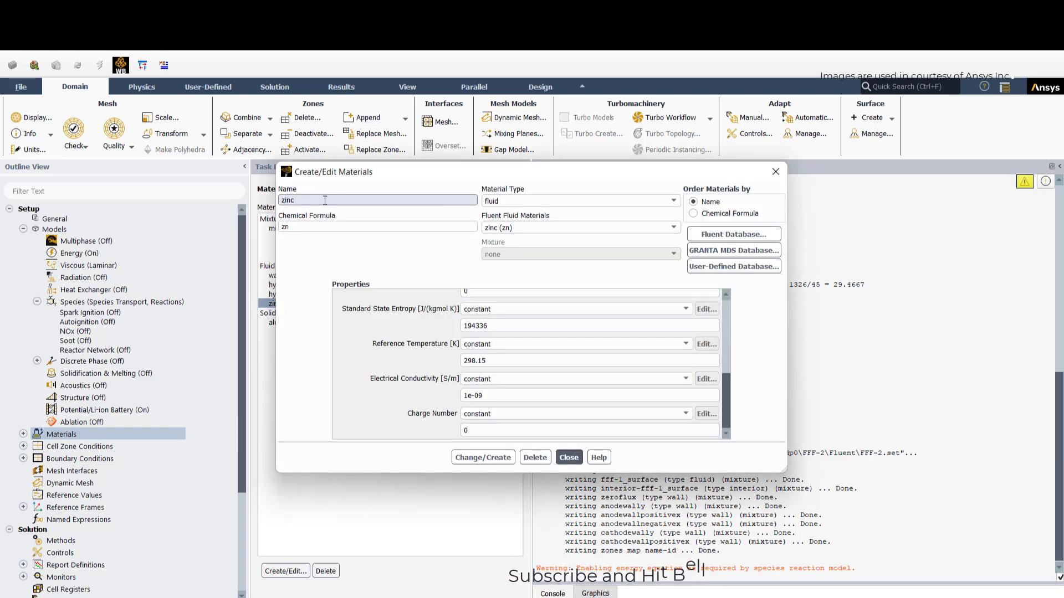
text(plus)
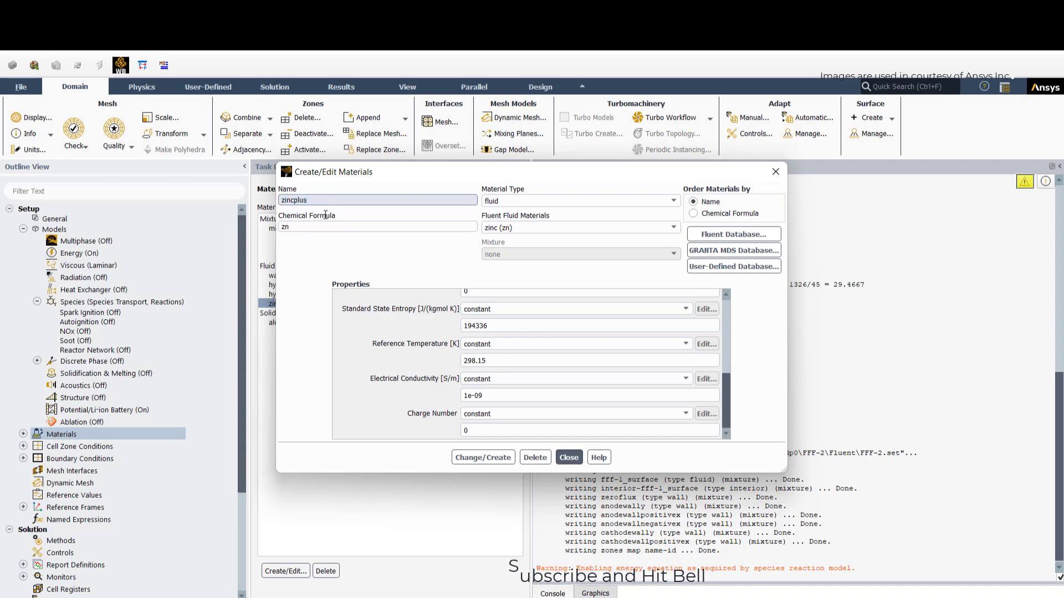
click(325, 226)
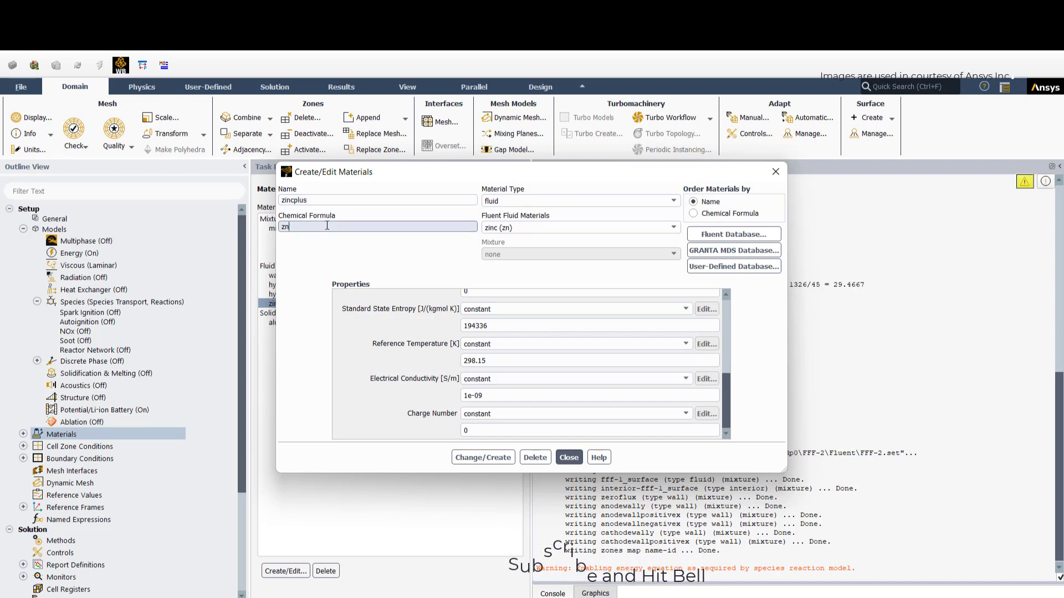
text(p)
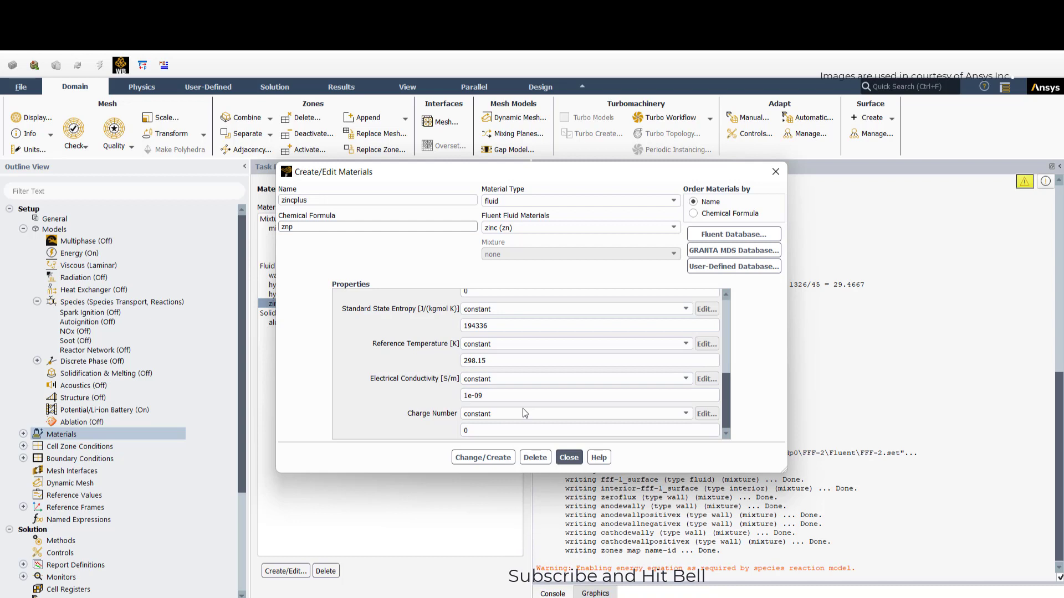
double_click(488, 431)
text(2)
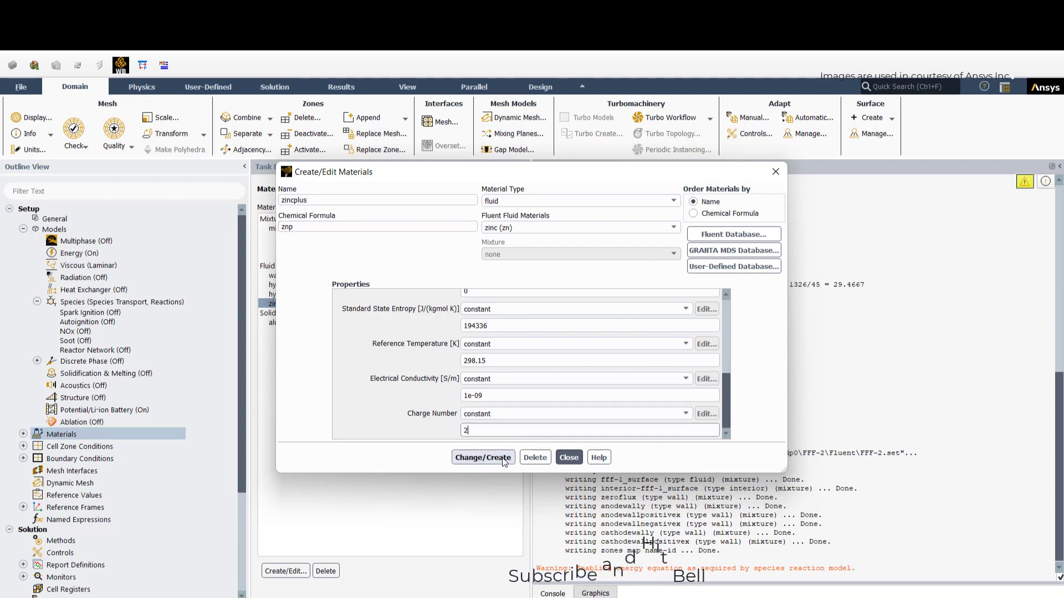
- Create zincplus as a new material alongside zinc and close the material editor
click(483, 457)
click(589, 340)
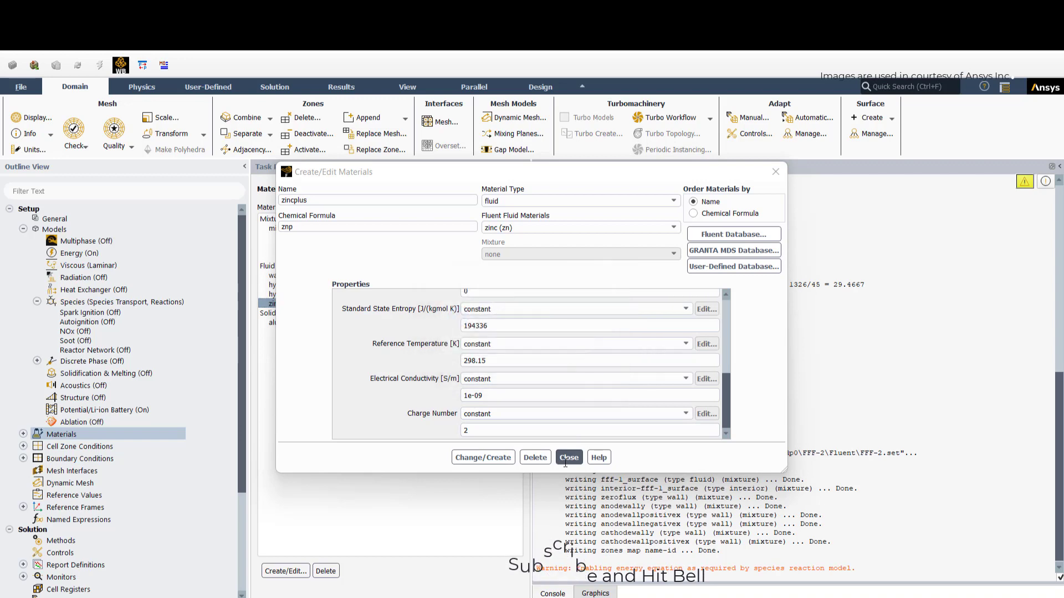
click(569, 457)
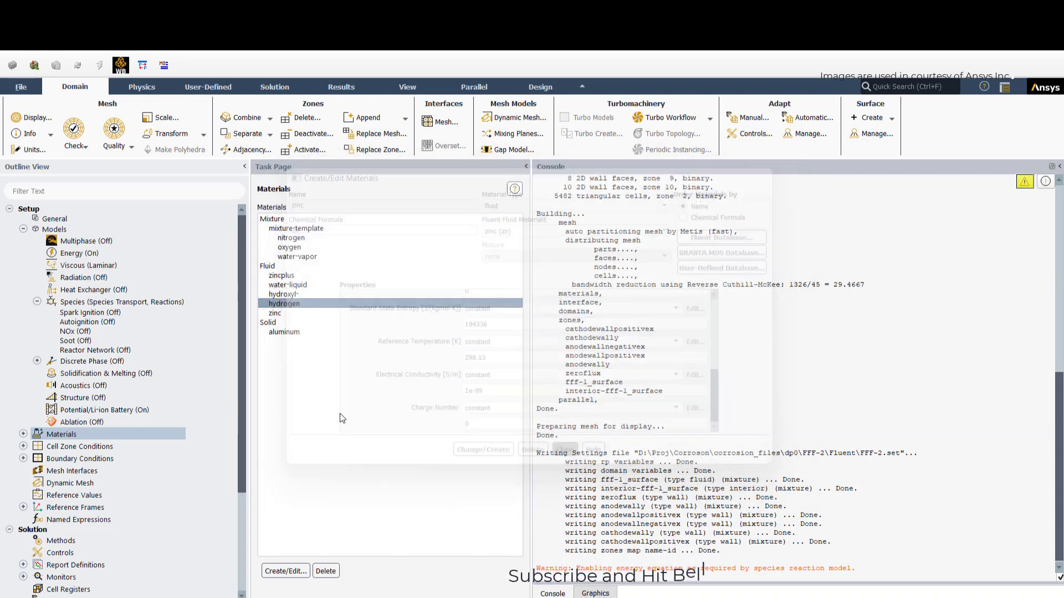
click(280, 304)
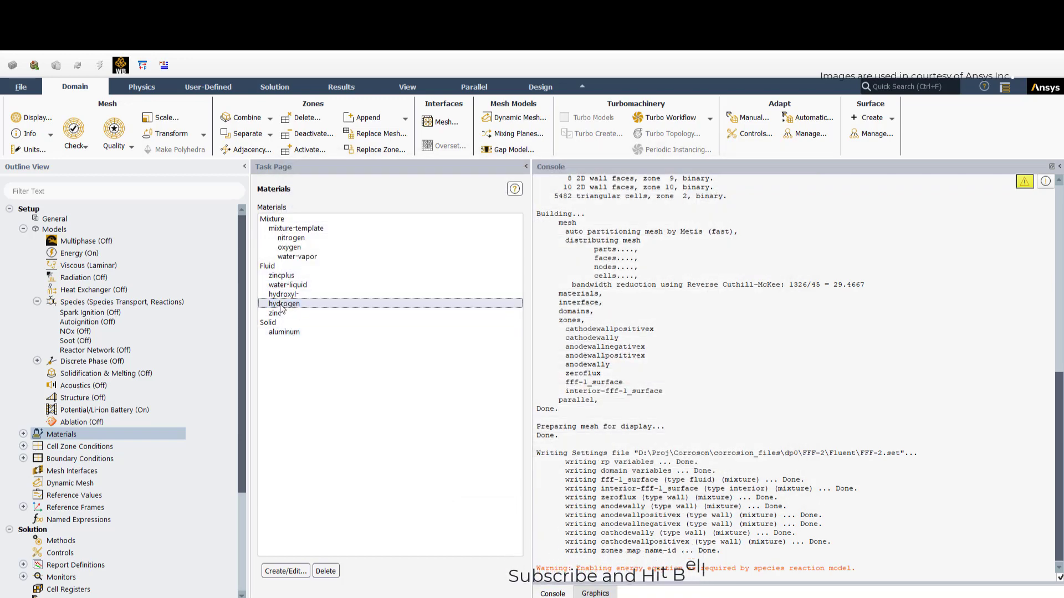